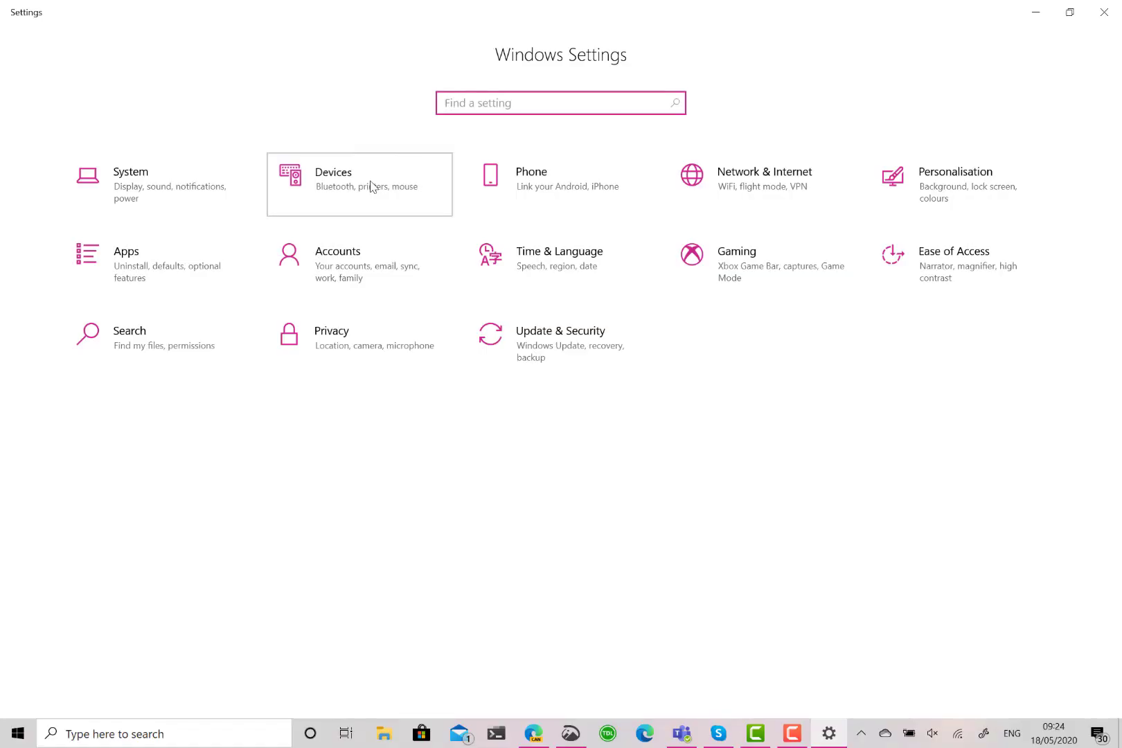
Go to Devices > Wheel and customise Camtasia 2020's app tools, showing its video scrub tool
left_click(372, 186)
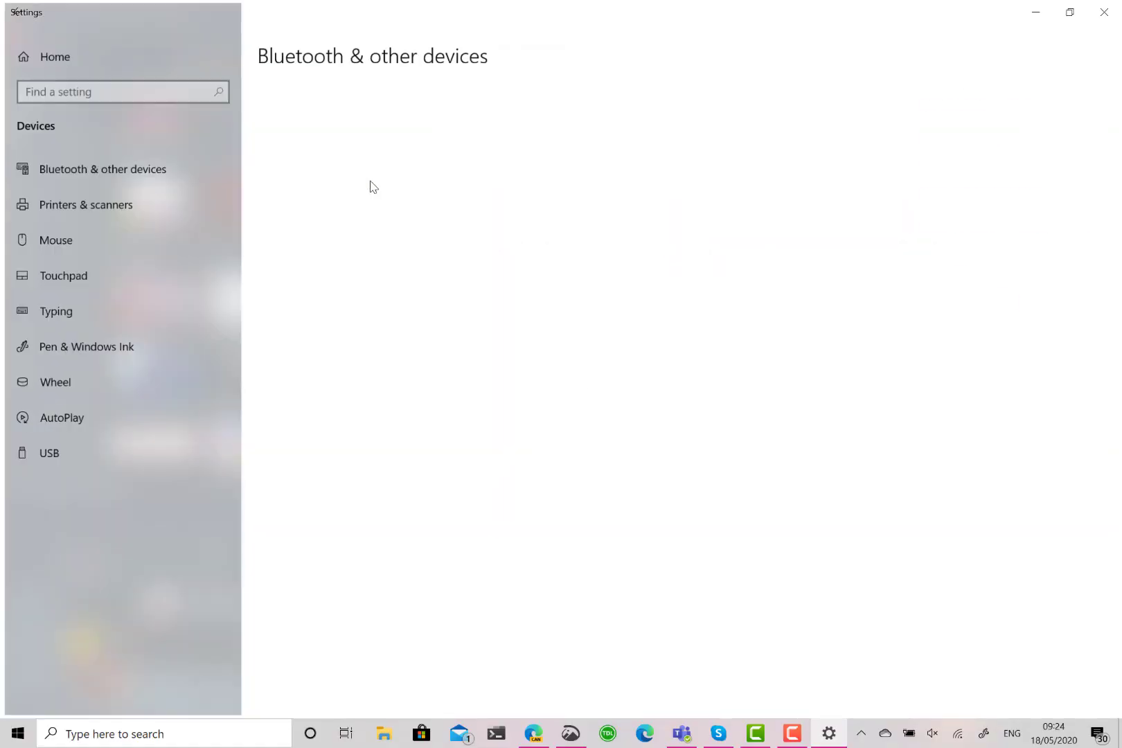
left_click(67, 385)
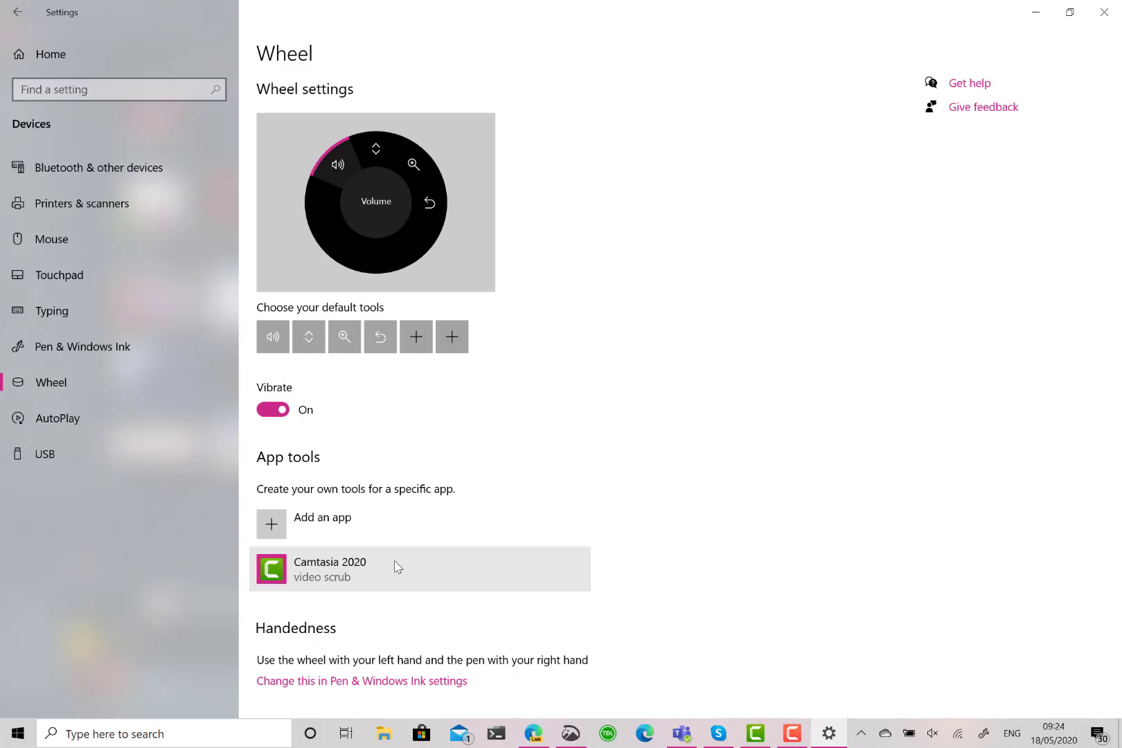
left_click(355, 567)
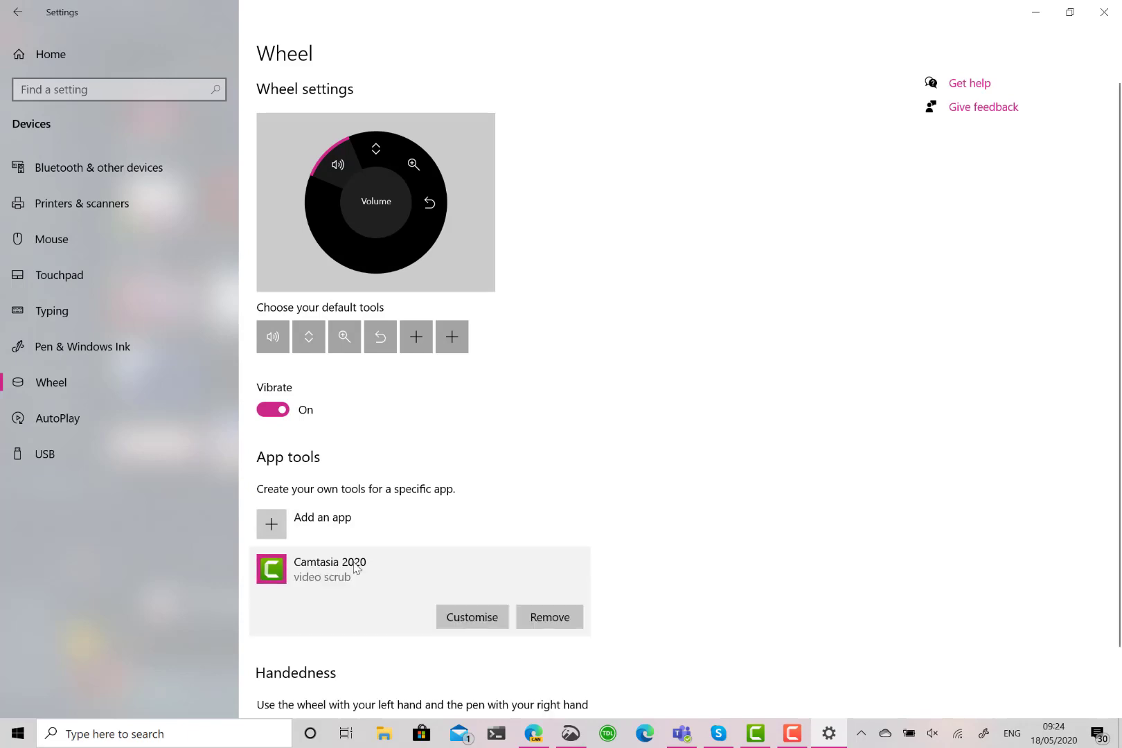
left_click(454, 617)
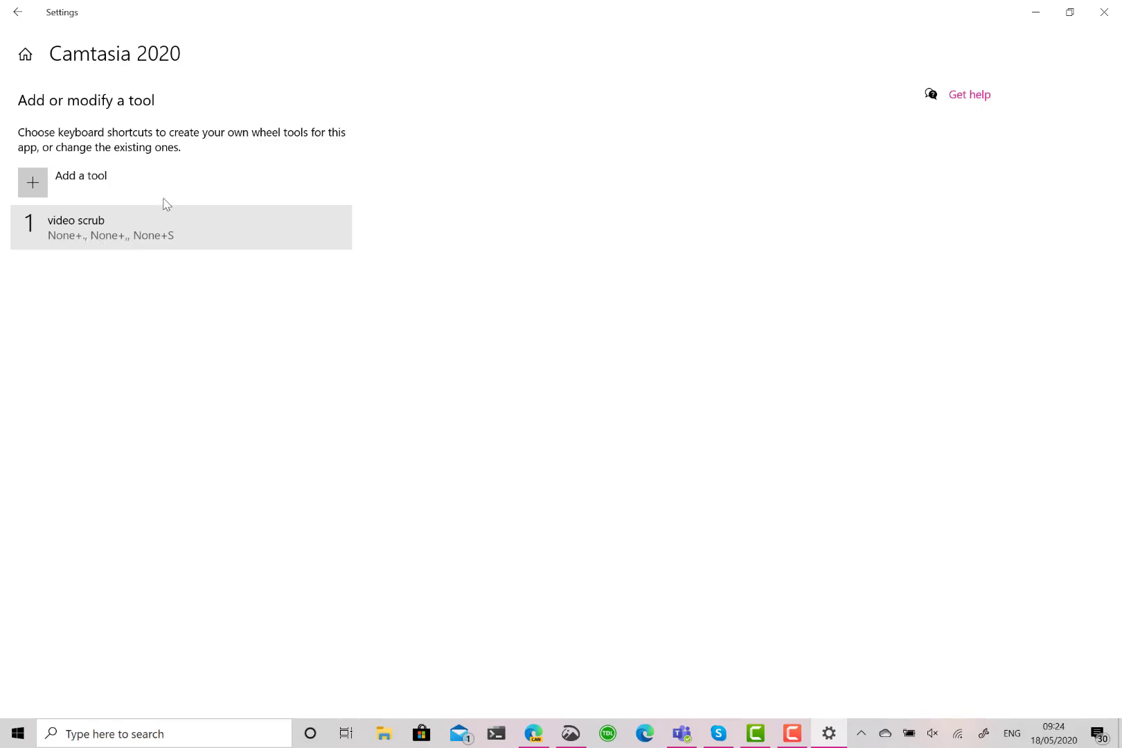
In Camtasia, zoom the timeline to one-second steps and move the playhead to 0:00:05;21
left_click(755, 733)
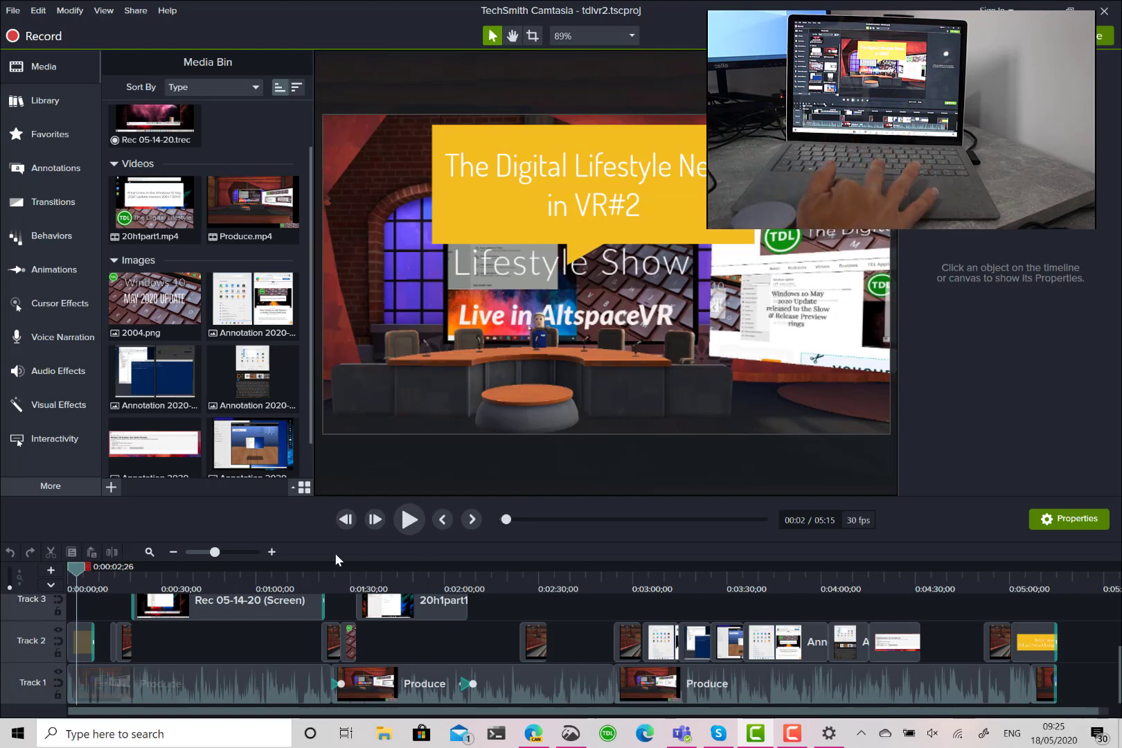
left_click_drag(213, 552, 210, 552)
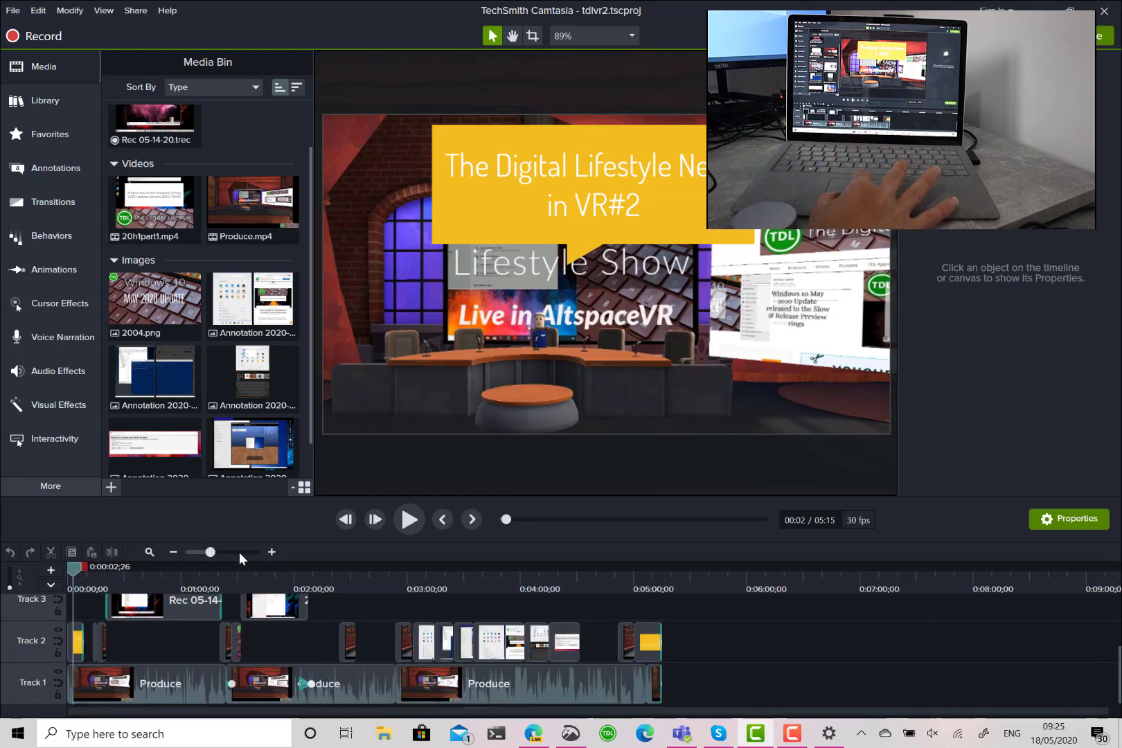
left_click(243, 549)
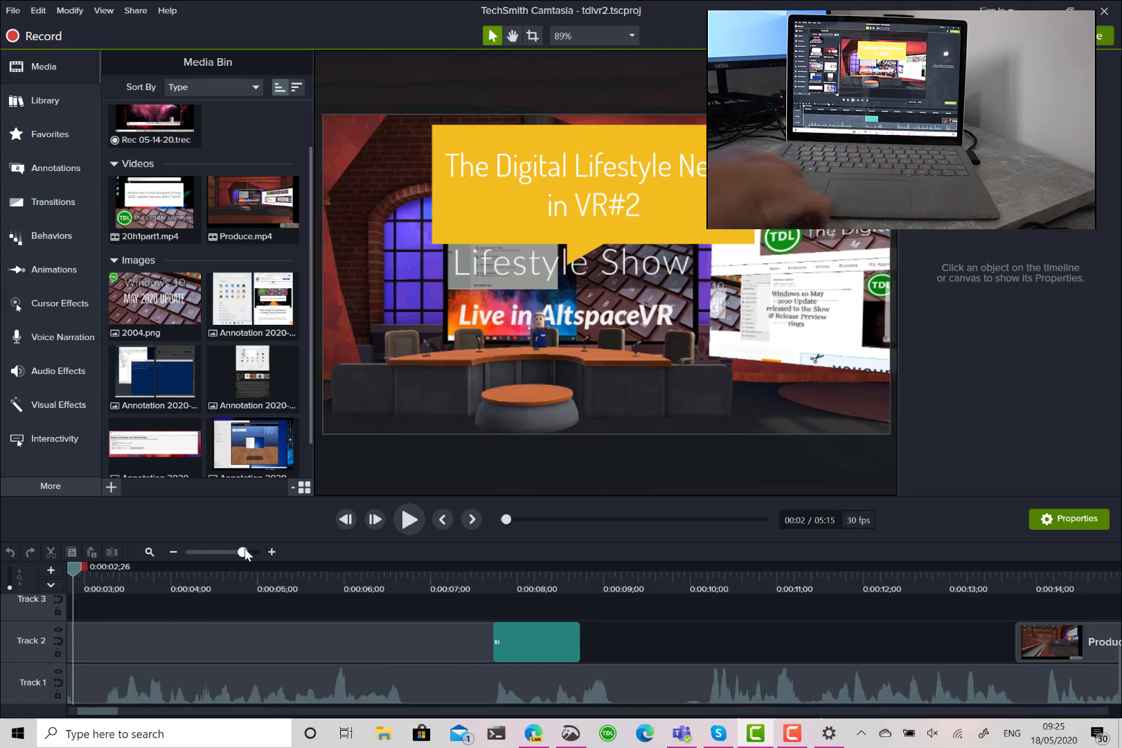
key("ctrl+Right")
key("ctrl+Right")
key("ctrl+Right")
key("ctrl+Right")
key("ctrl+Right")
key("ctrl+Right")
key("ctrl+Right")
key("ctrl+Right")
key("ctrl+Right")
key("ctrl+Right")
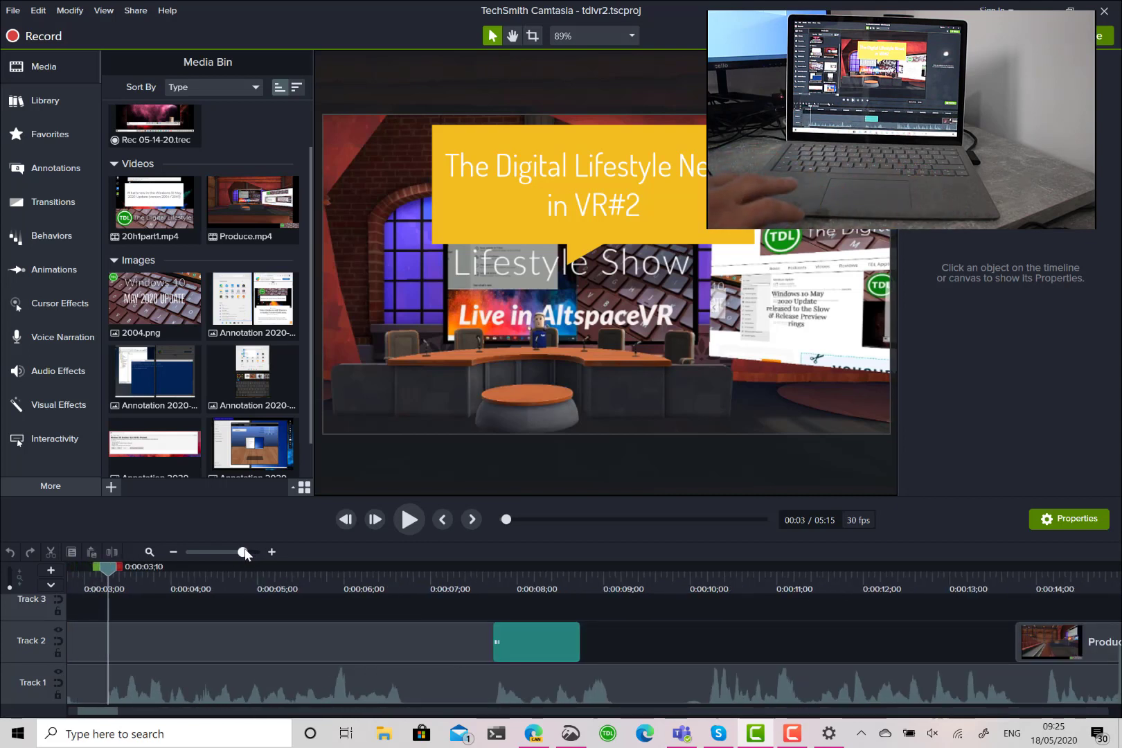
key("ctrl+Right")
key("ctrl+Right")
key("ctrl+Right")
key("ctrl+Right")
key("ctrl+Right")
key("ctrl+Right")
key("ctrl+Right")
key("ctrl+Right")
key("ctrl+Right")
key("ctrl+Right")
key("ctrl+Right")
key("ctrl+Right")
key("ctrl+Right")
key("ctrl+Right")
key("ctrl+Right")
key("ctrl+Right")
key("ctrl+Right")
key("ctrl+Right")
key("ctrl+Right")
key("ctrl+Right")
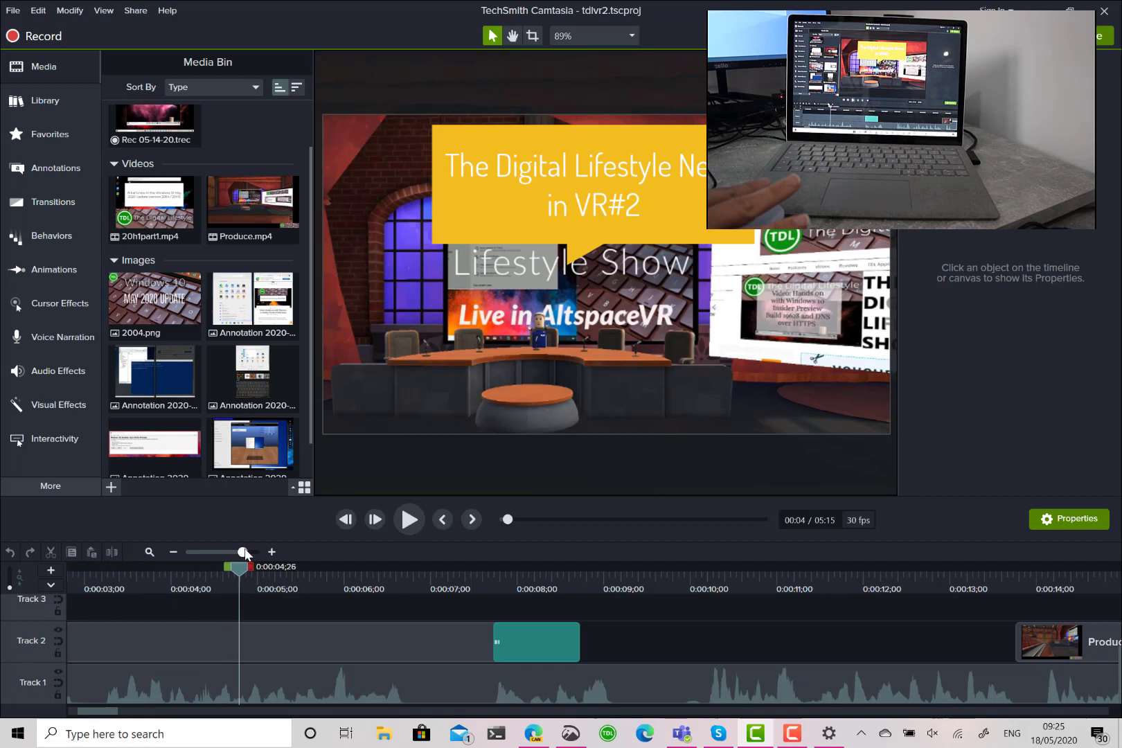
key("ctrl+Left")
key("ctrl+Left")
key("ctrl+Left")
key("ctrl+Left")
key("ctrl+Left")
key("ctrl+Left")
key("ctrl+Left")
key("ctrl+Left")
key("ctrl+Left")
key("ctrl+Left")
key("ctrl+Left")
key("ctrl+Left")
key("ctrl+Left")
key("ctrl+Left")
key("ctrl+Left")
key("ctrl+Left")
key("ctrl+Left")
key("ctrl+Left")
key("ctrl+Left")
key("ctrl+Left")
key("ctrl+Right")
key("ctrl+Right")
key("ctrl+Right")
key("ctrl+Right")
key("ctrl+Right")
key("ctrl+Right")
key("ctrl+Right")
key("ctrl+Right")
key("ctrl+Right")
key("ctrl+Right")
key("ctrl+Right")
key("ctrl+Right")
key("ctrl+Right")
key("ctrl+Right")
key("ctrl+Right")
key("ctrl+Right")
key("ctrl+Right")
key("ctrl+Right")
key("ctrl+Right")
key("ctrl+Right")
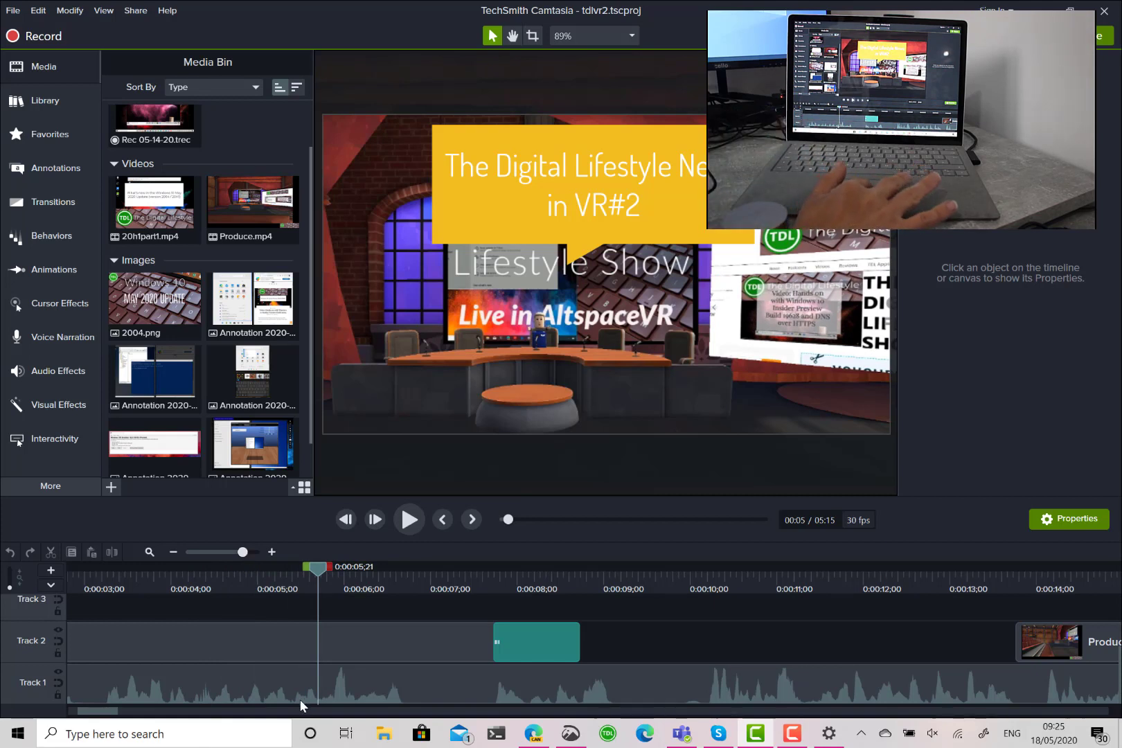
Split the Produce clip on Track 1 at the playhead and return to Settings
left_click(347, 679)
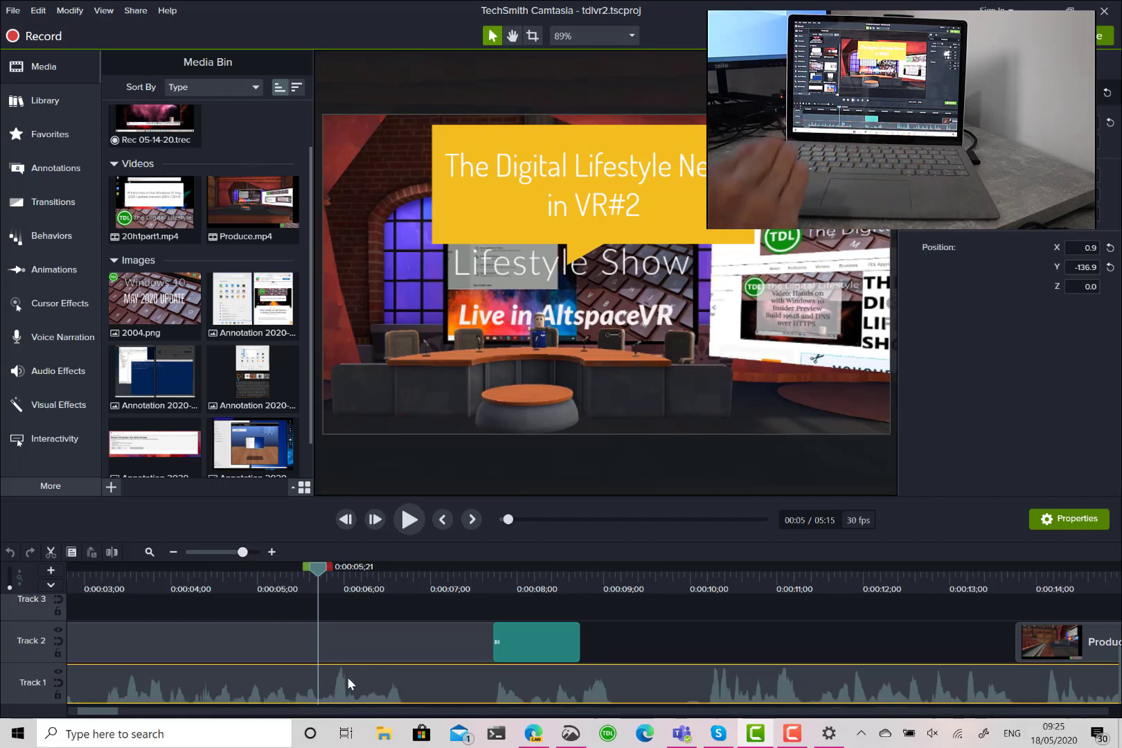
key("s")
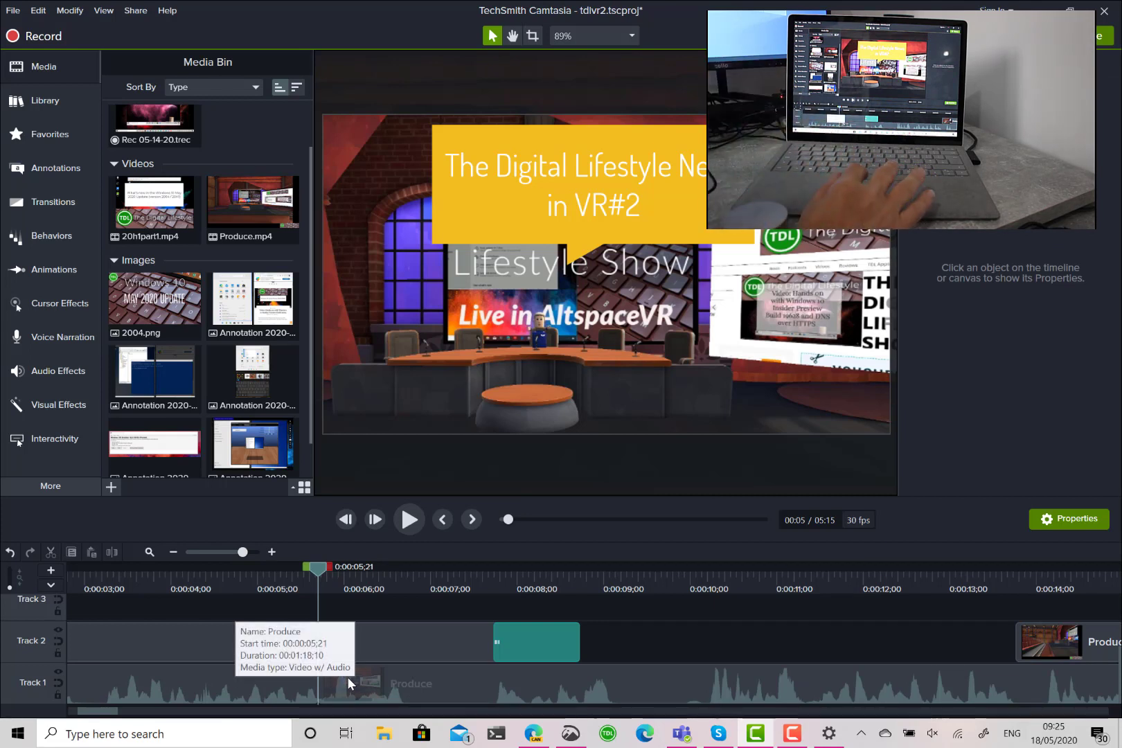
left_click(828, 733)
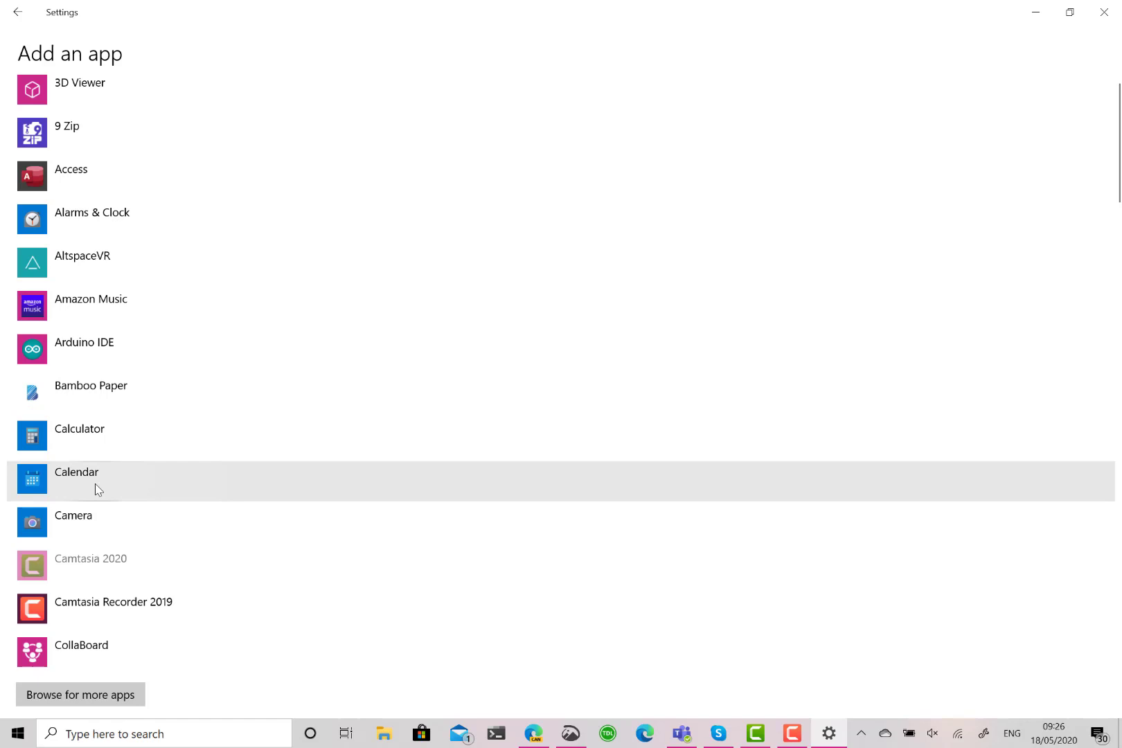
Scroll to the bottom of the Add an app list and choose Word
scroll(95, 488, "down", 3)
scroll(96, 489, "down", 10)
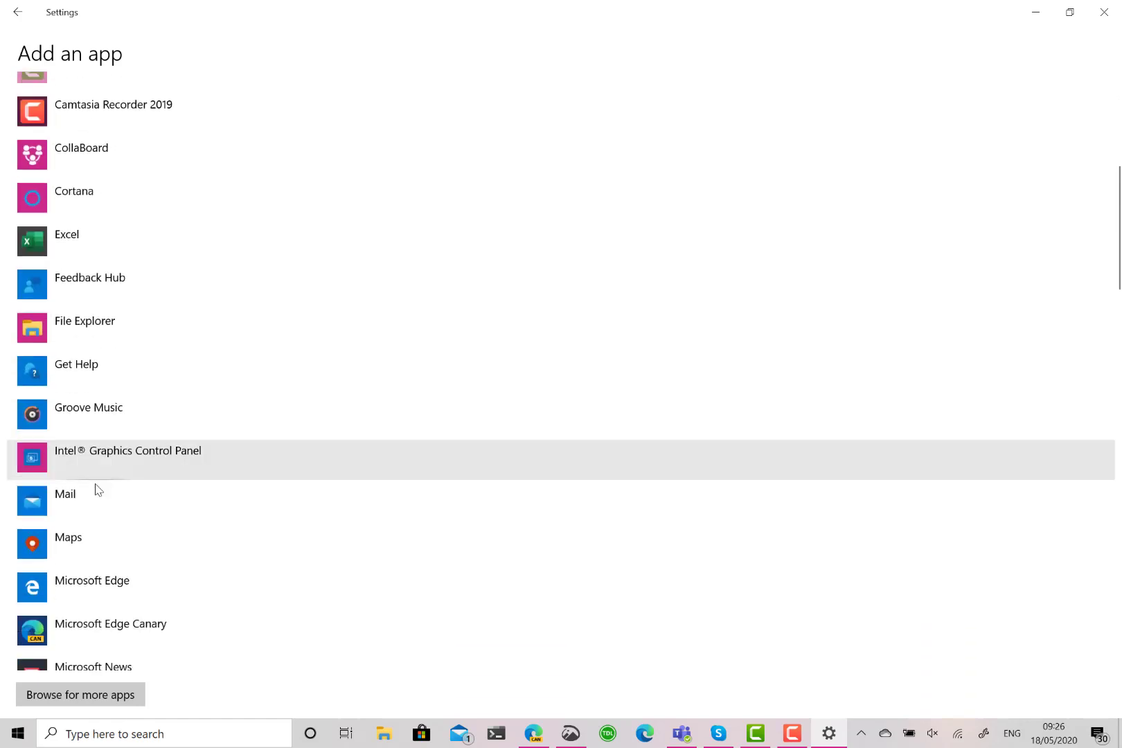
scroll(96, 488, "down", 15)
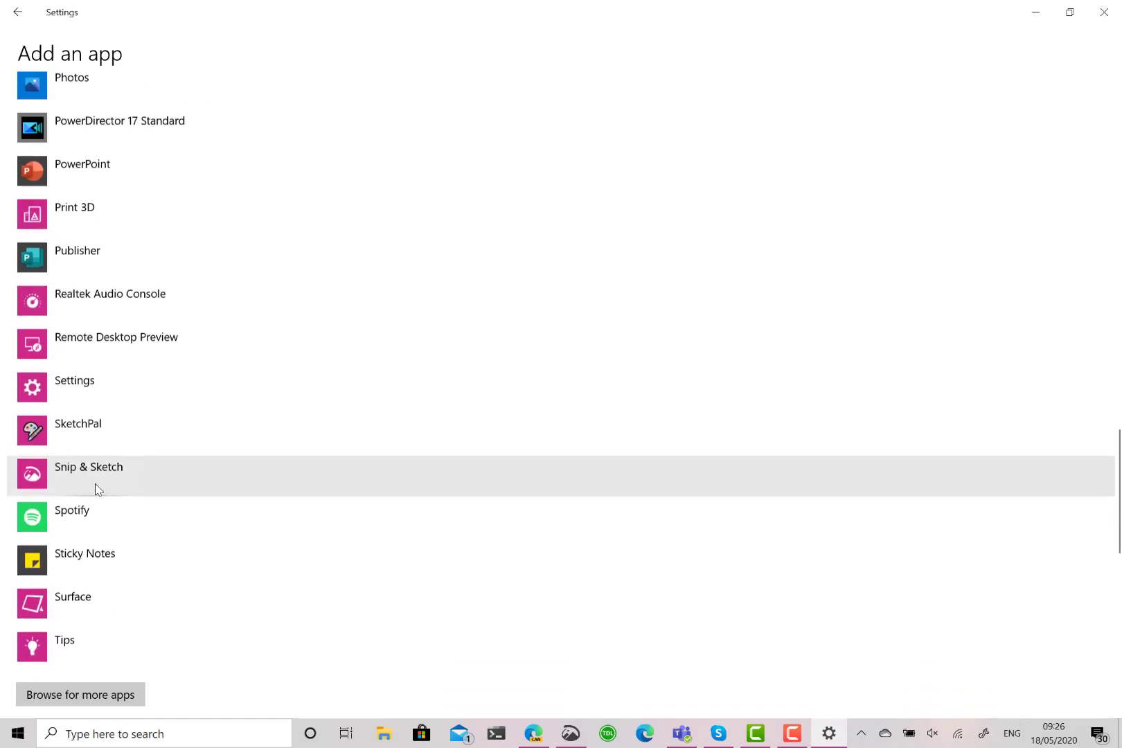
left_click(95, 489)
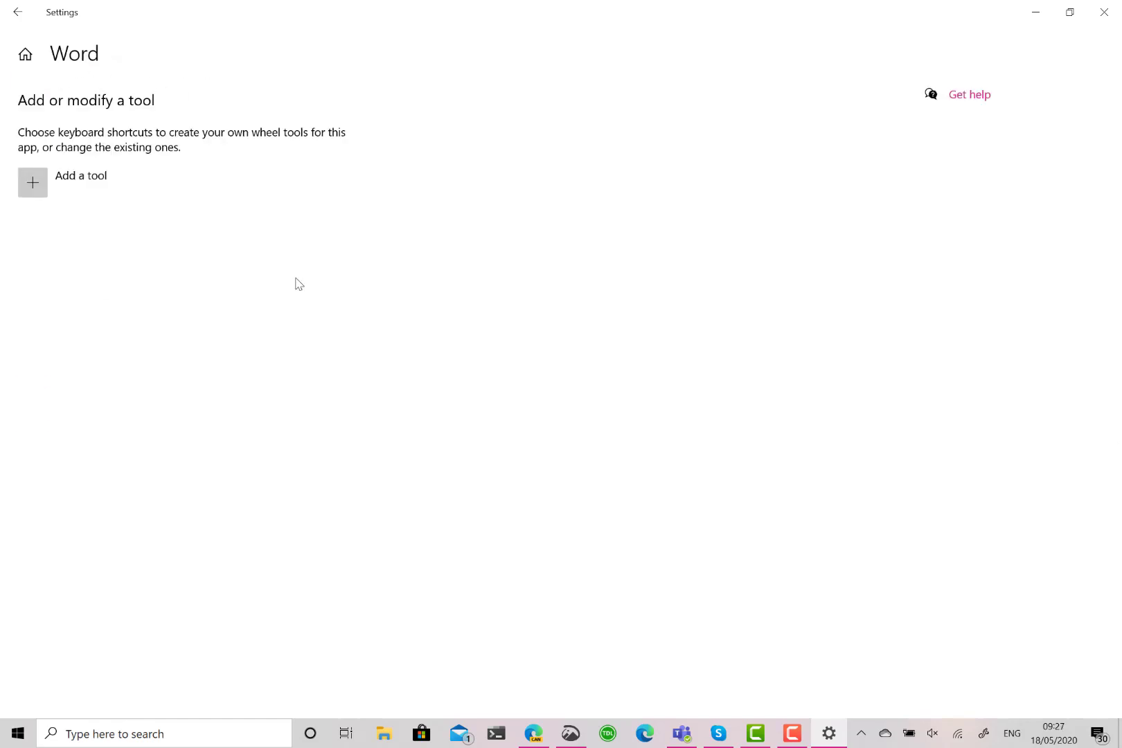
Add a new Word wheel tool whose rotate-left shortcut is Ctrl+X
left_click(36, 184)
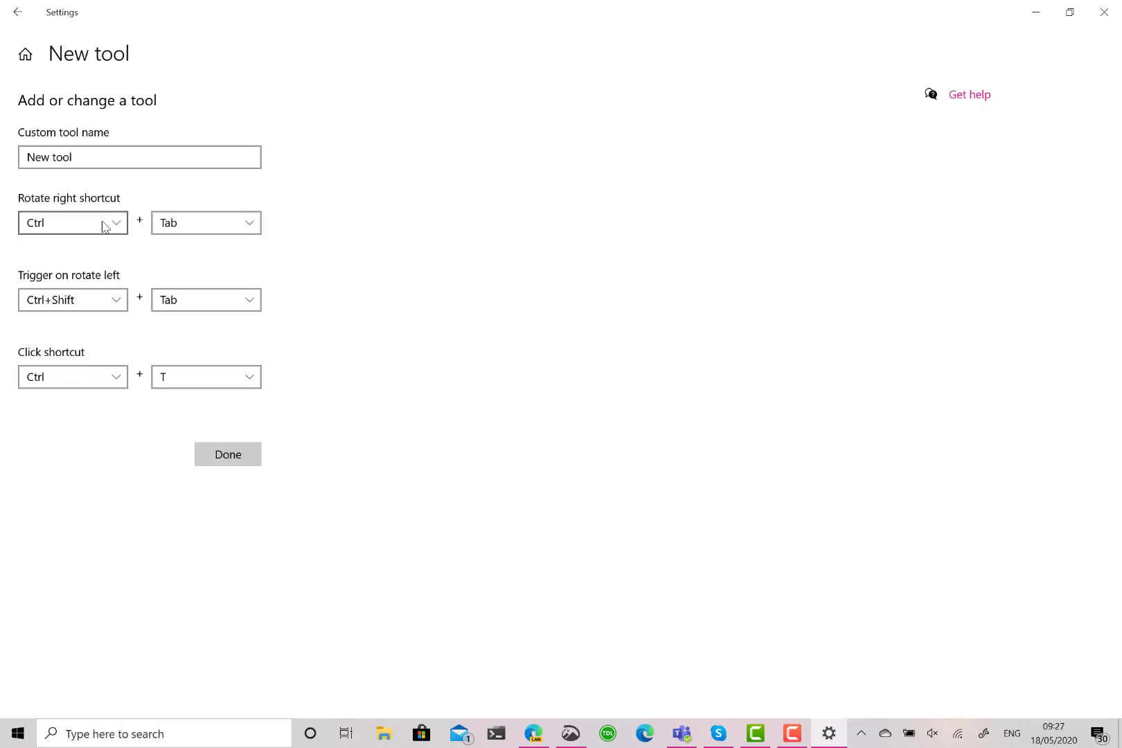
left_click(114, 307)
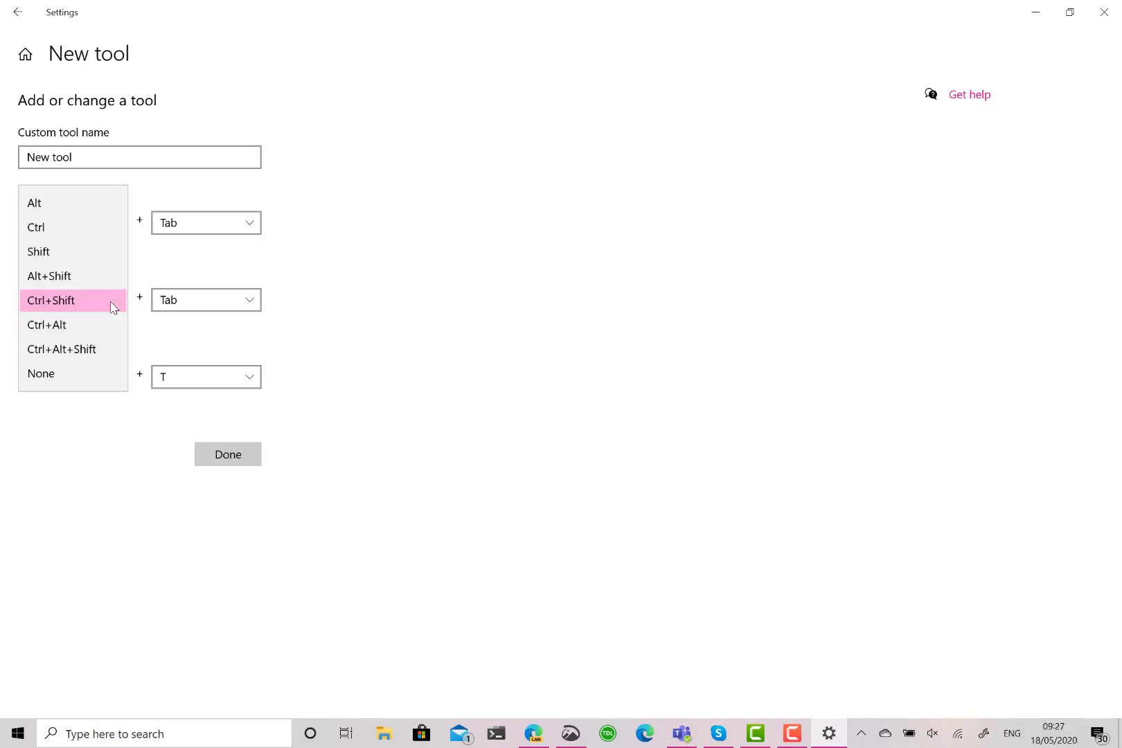
left_click(68, 229)
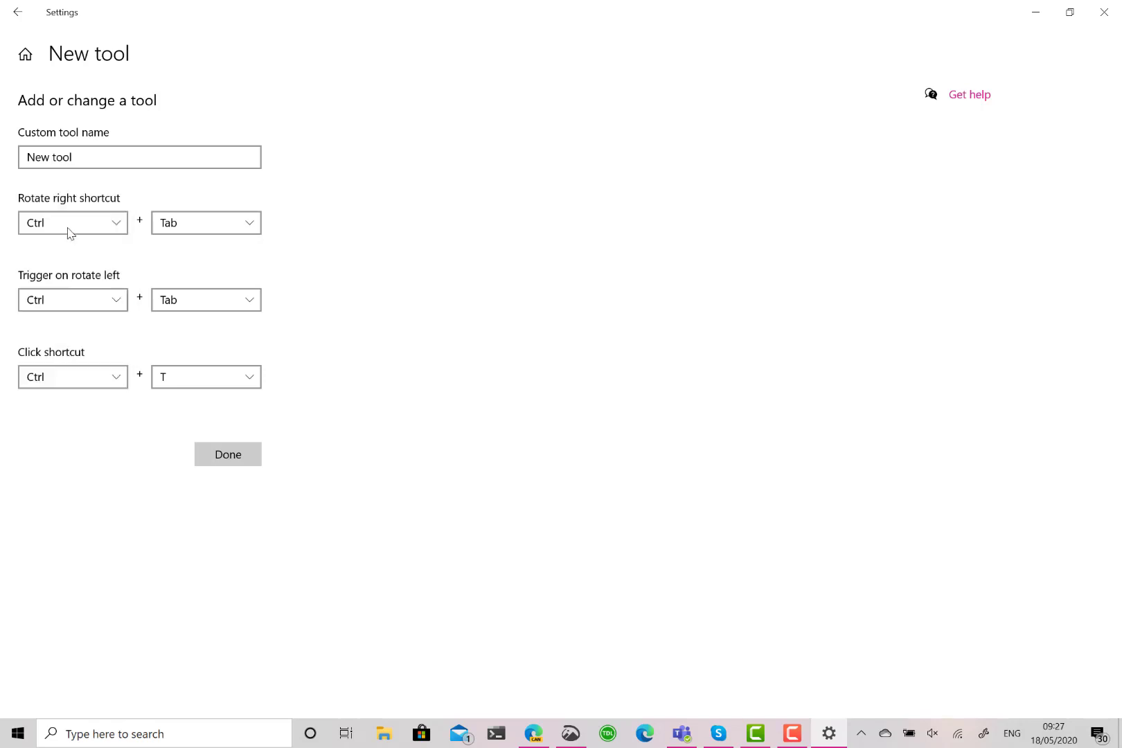
left_click(185, 307)
scroll(185, 307, "up", 3)
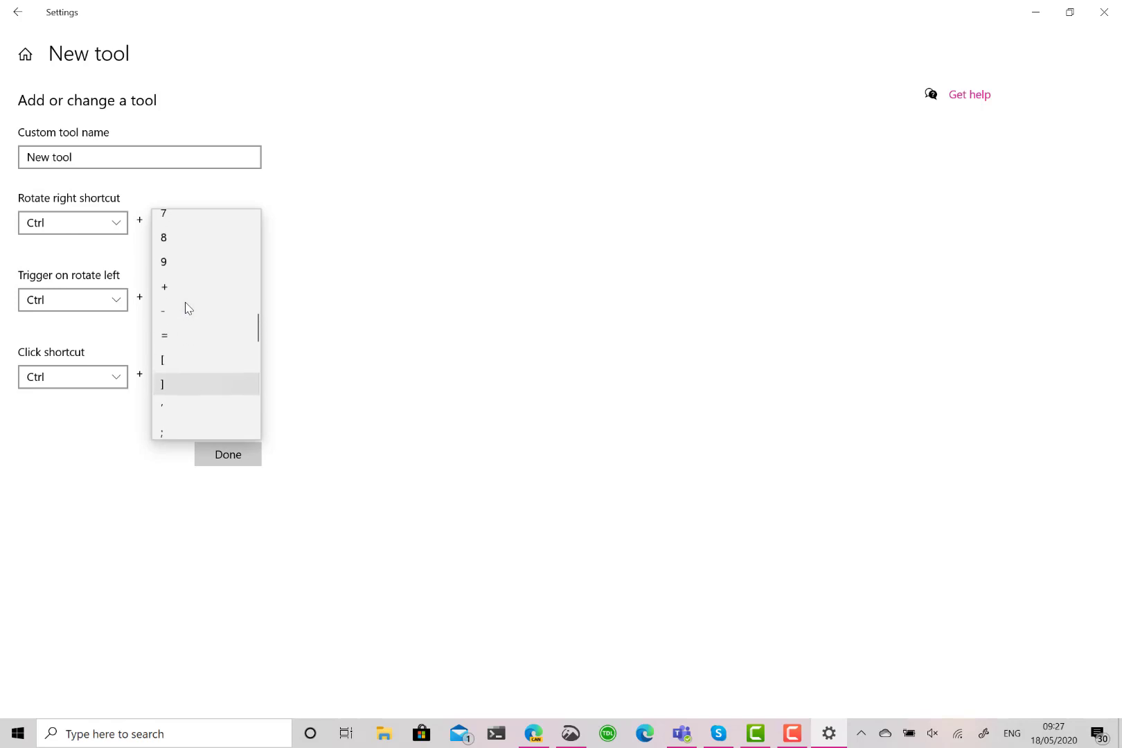
scroll(186, 307, "up", 5)
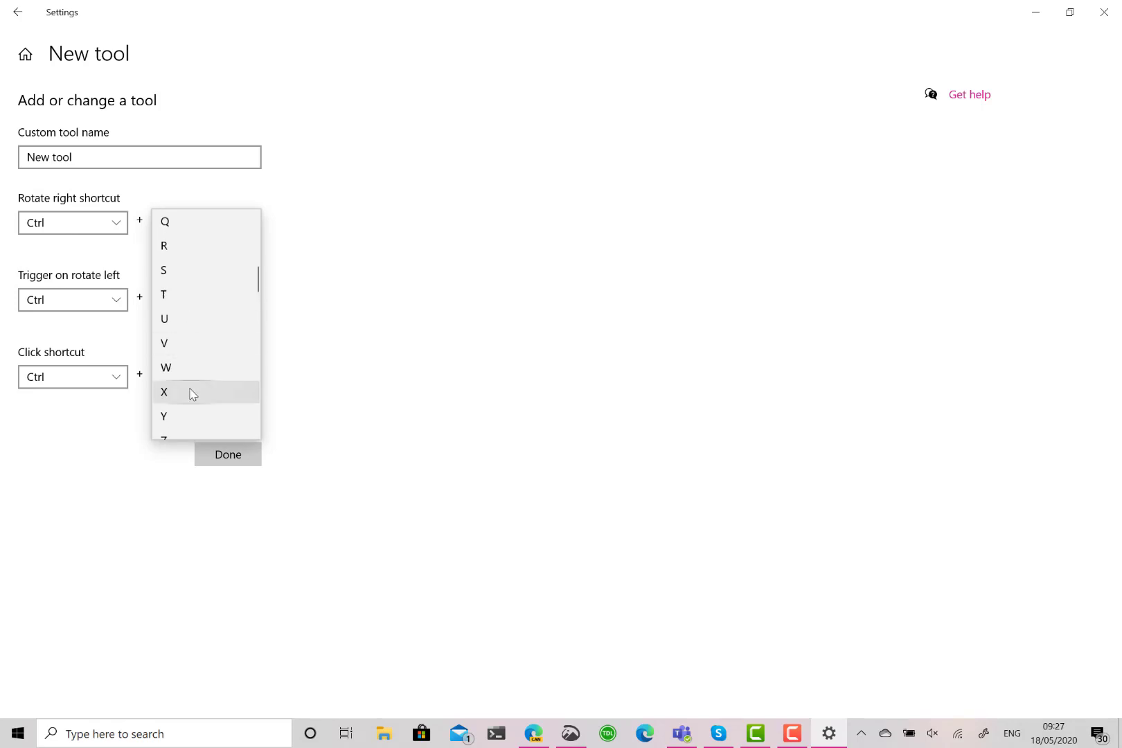
left_click(191, 392)
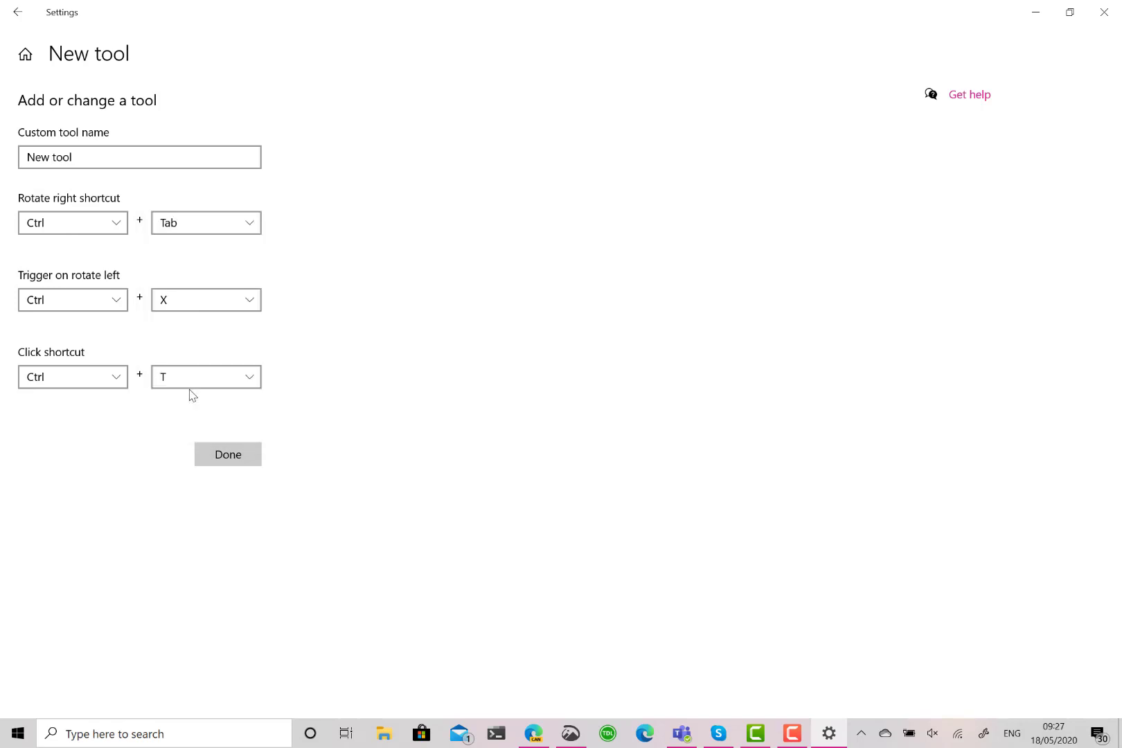
Set rotate right to Ctrl+C and click to Ctrl+V, then save the tool
left_click(122, 229)
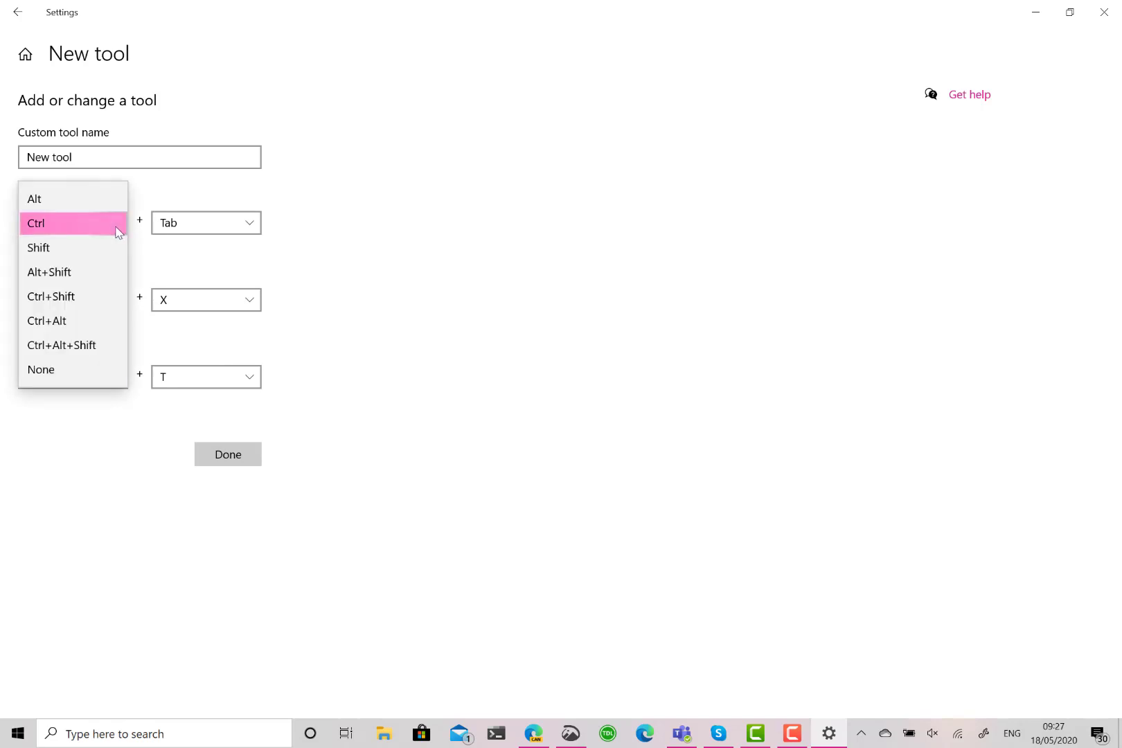
left_click(118, 228)
left_click(206, 228)
scroll(206, 231, "down", 10)
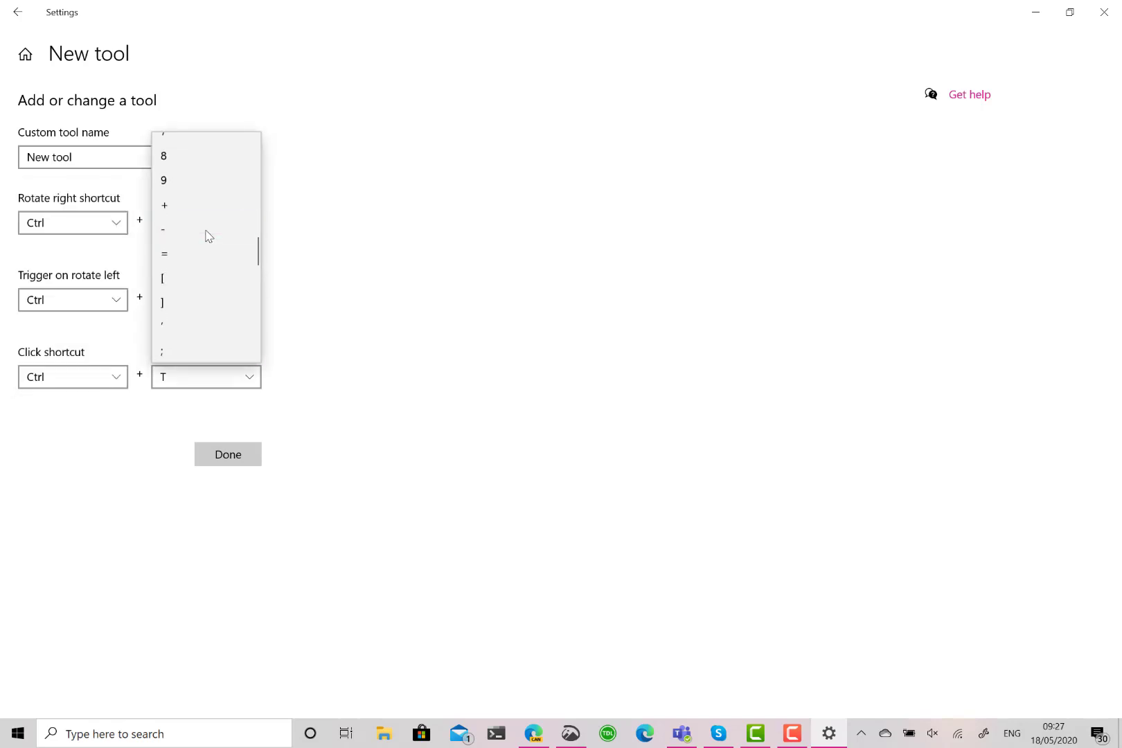
scroll(206, 236, "up", 5)
left_click(195, 197)
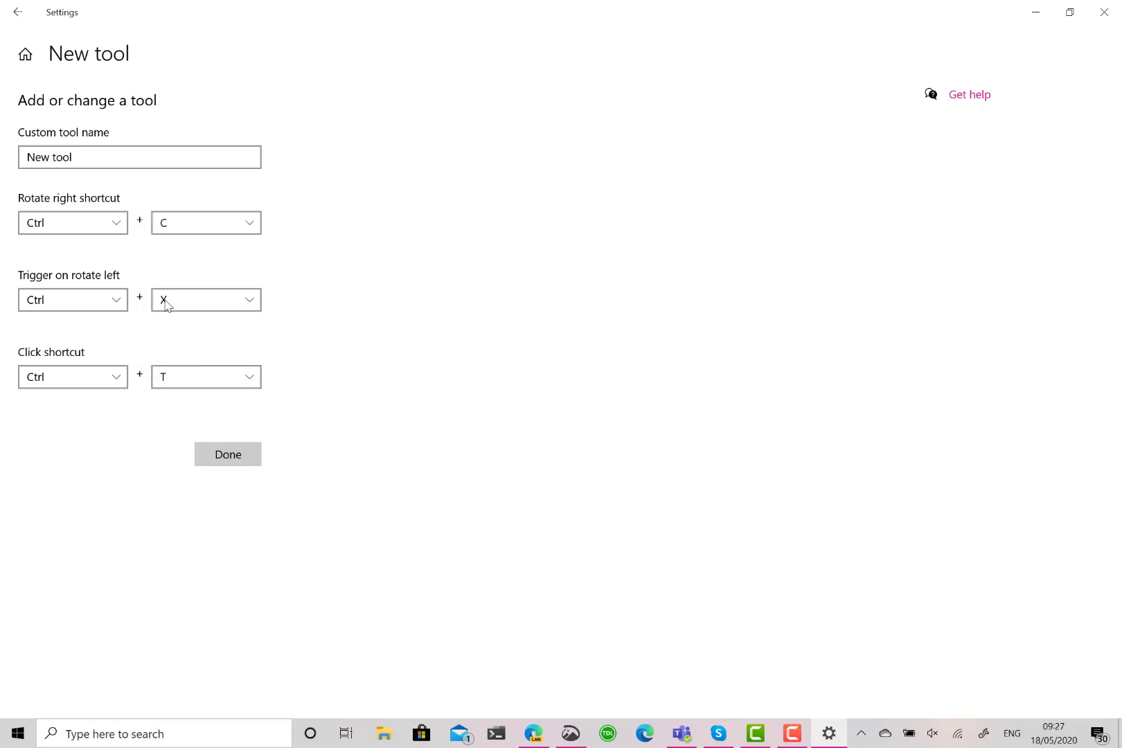
left_click(186, 385)
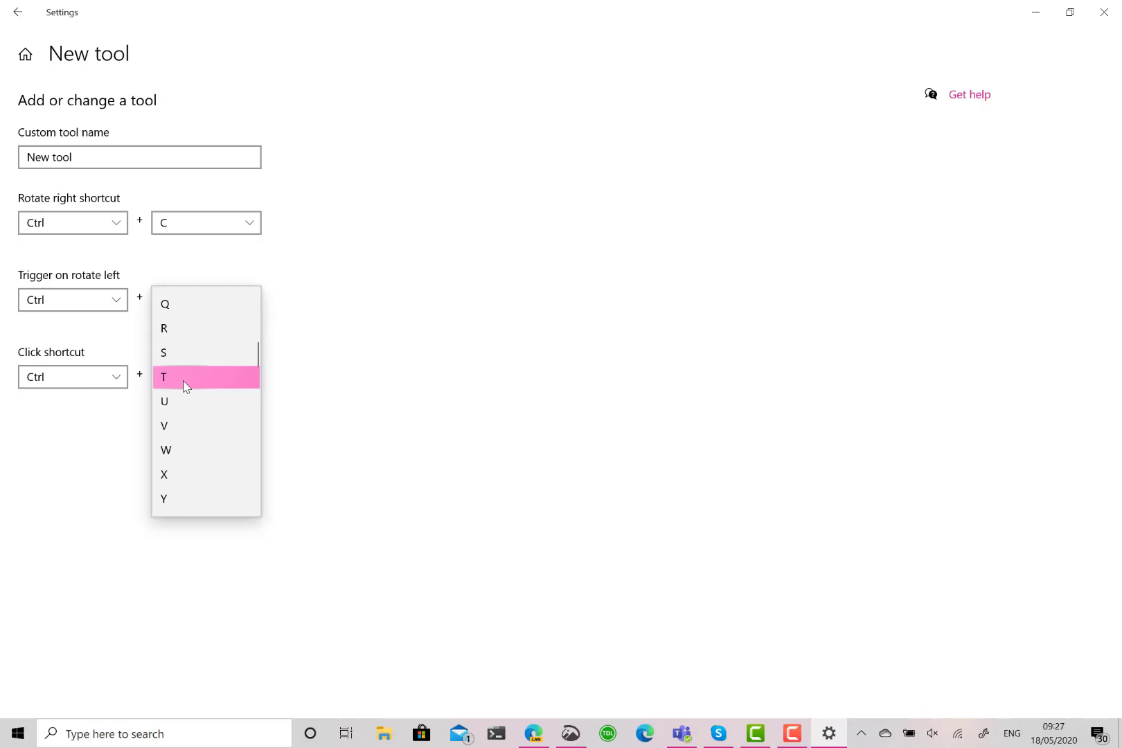
left_click(182, 426)
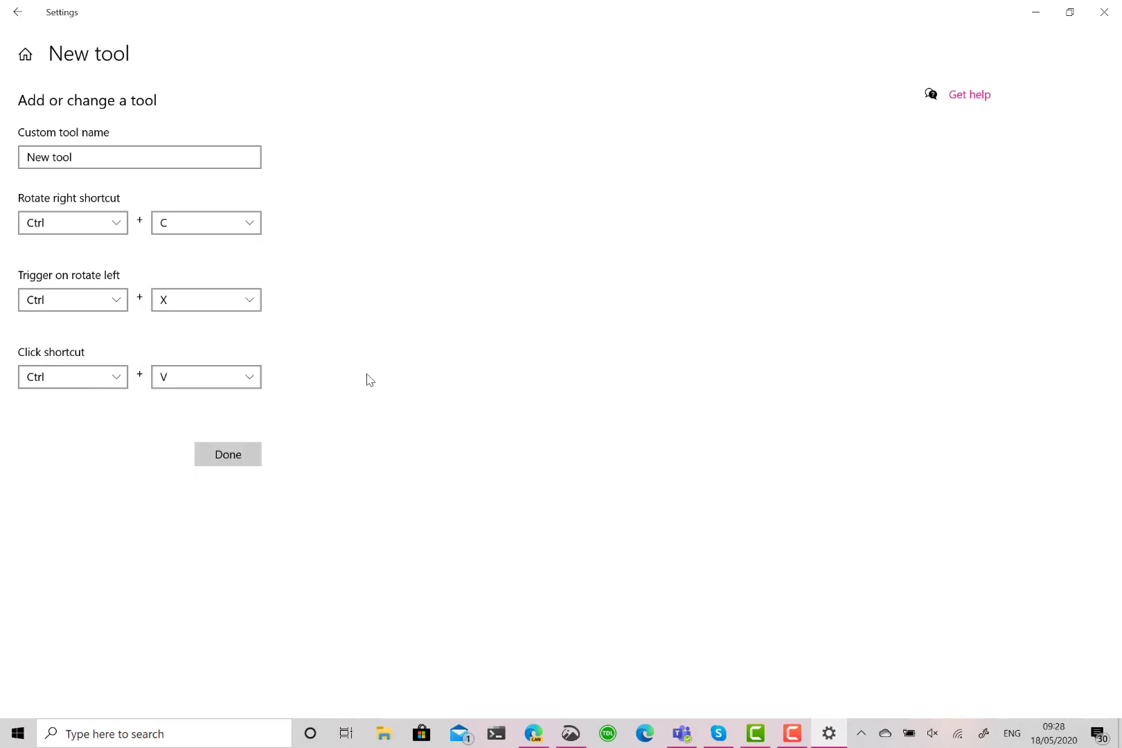
left_click(248, 457)
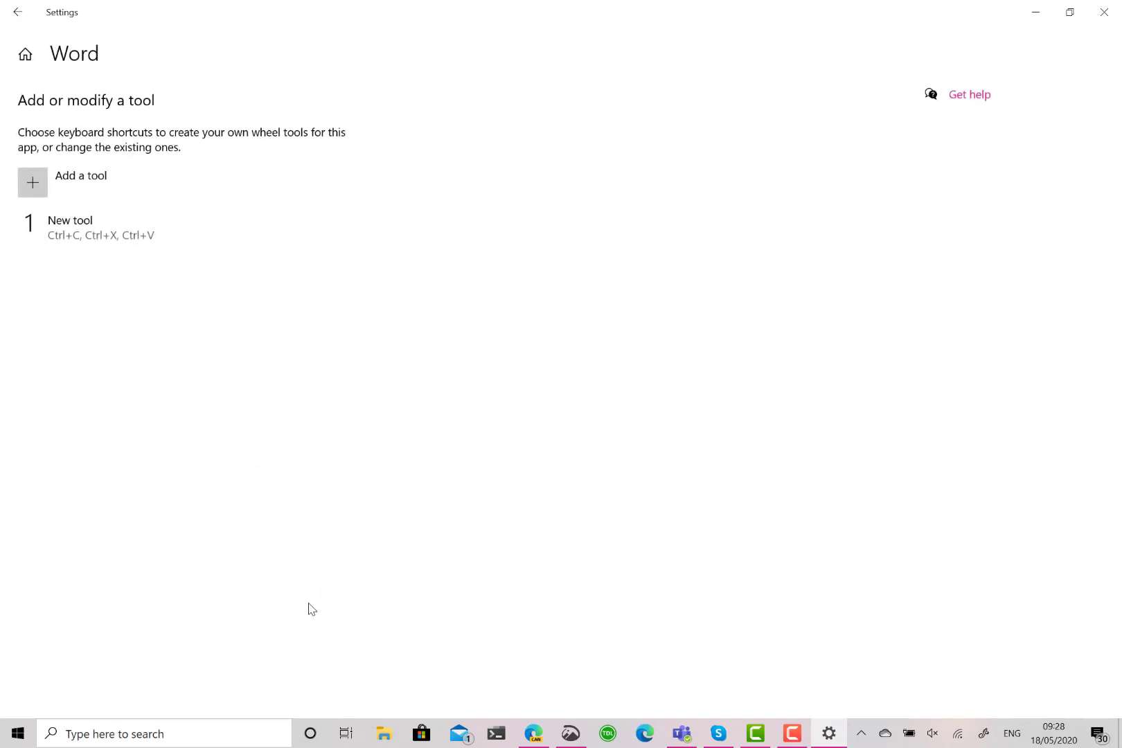
Test the video scrub dial tool in Camtasia, then go back to the main Wheel settings page
left_click(757, 736)
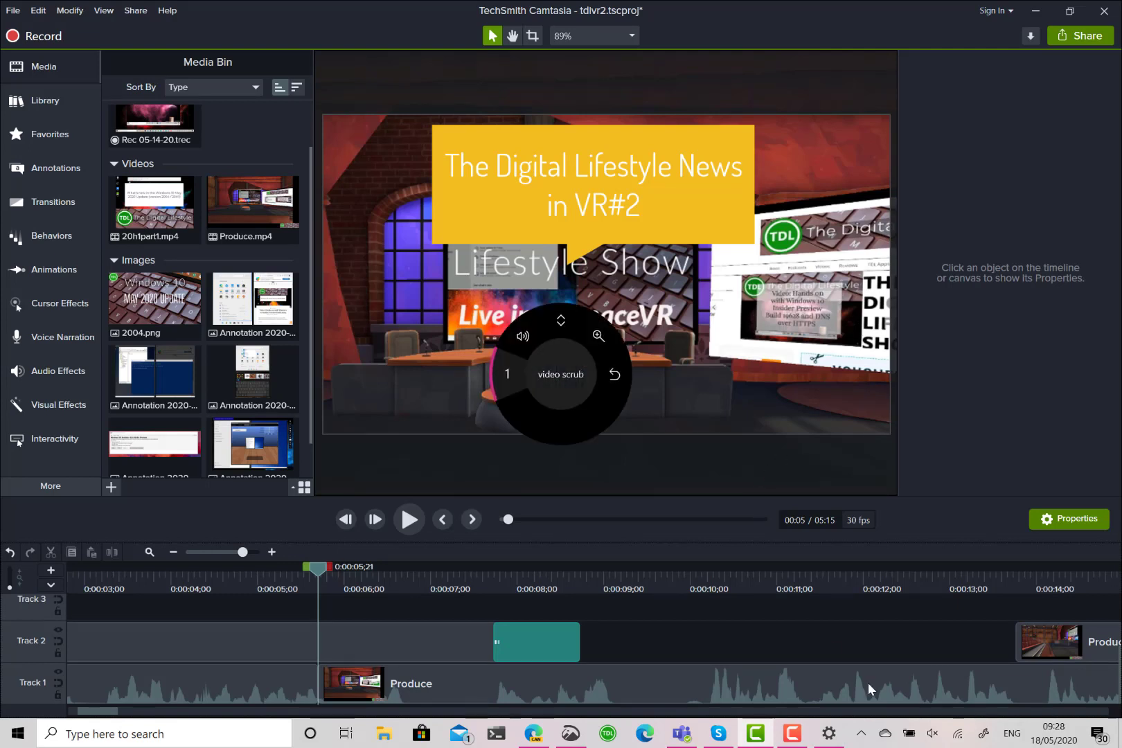
left_click(829, 733)
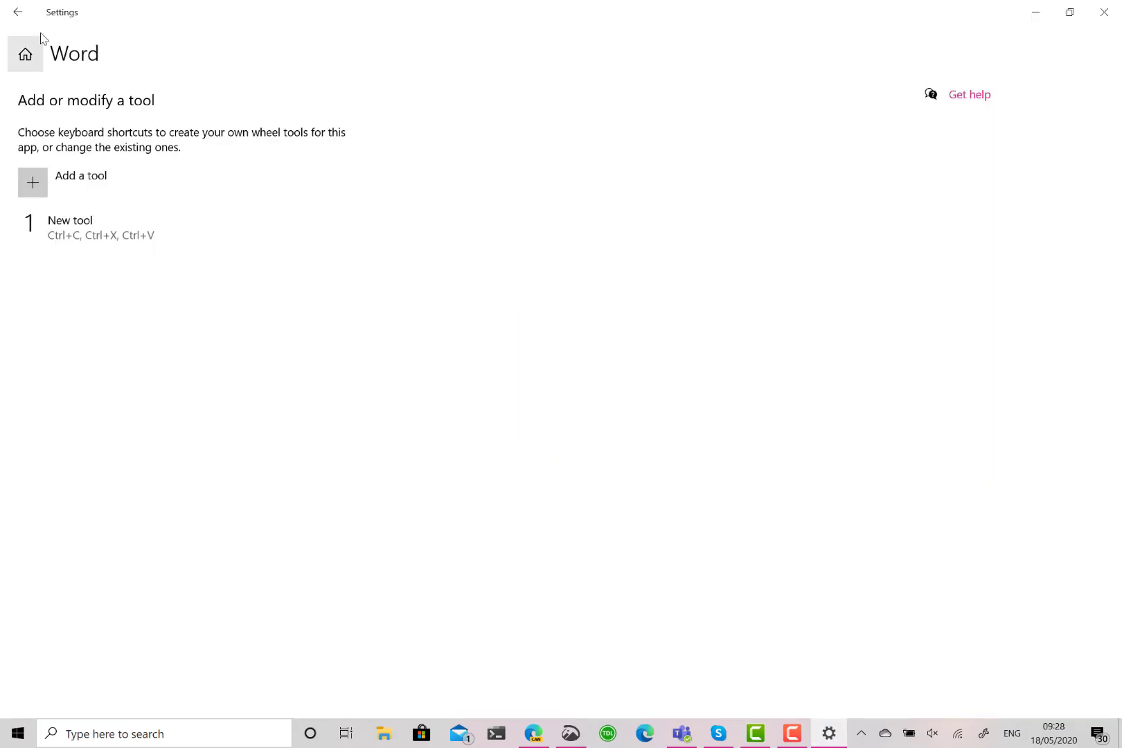
left_click(17, 12)
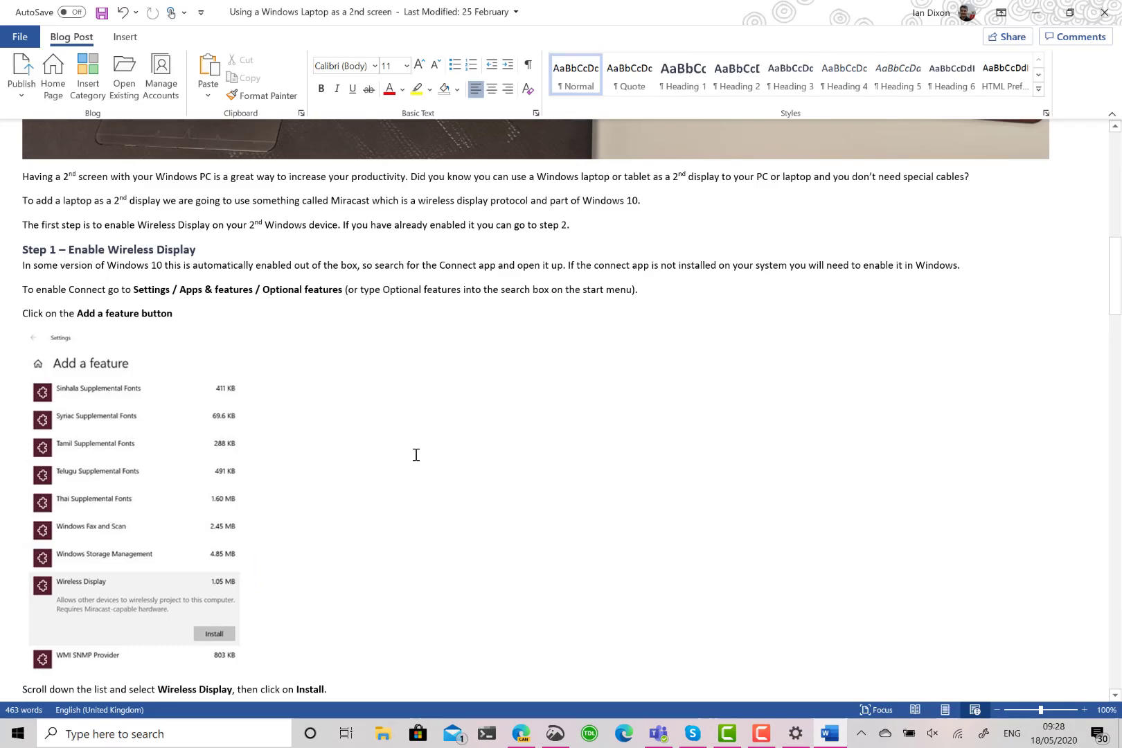
Cut 'have' from the Wireless Display sentence and paste it after 'step 2.'
double_click(382, 224)
key("ctrl+c")
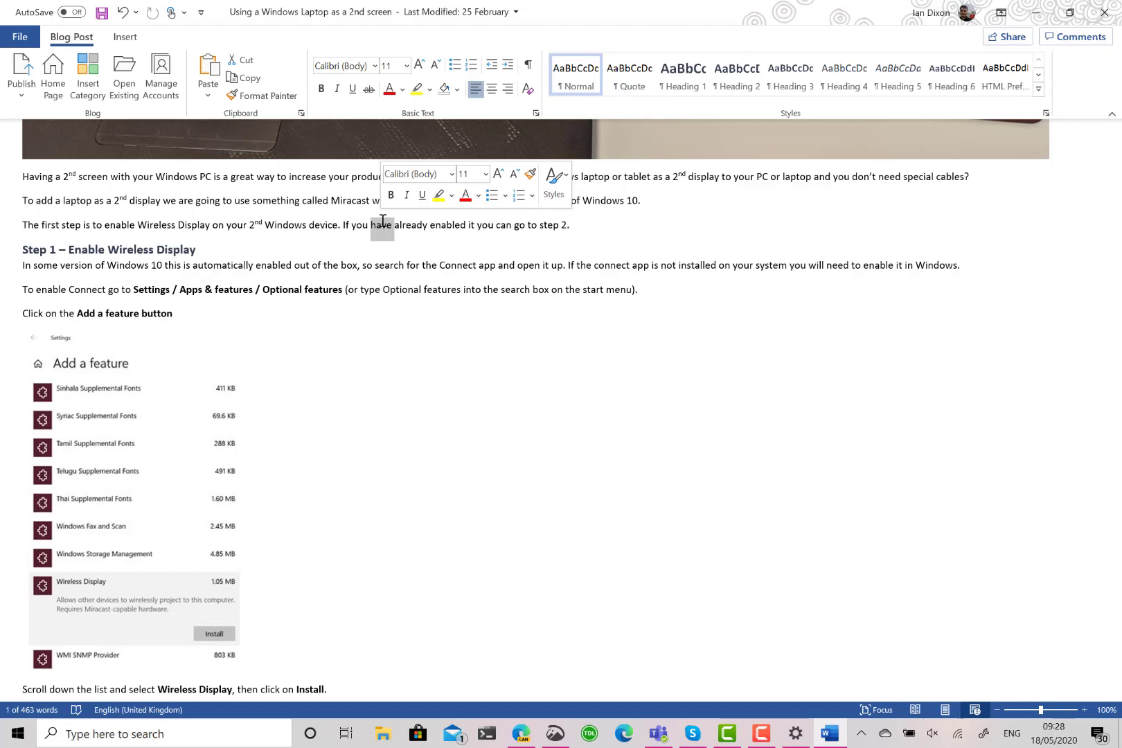
key("Delete")
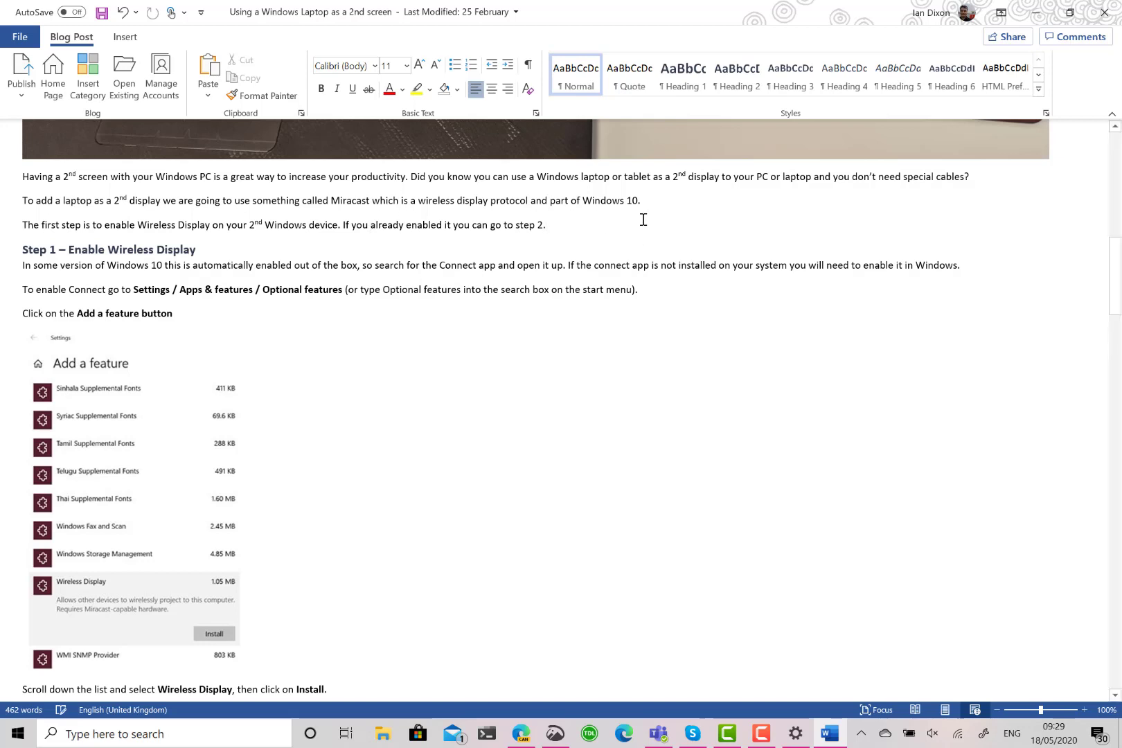
key("ctrl+v")
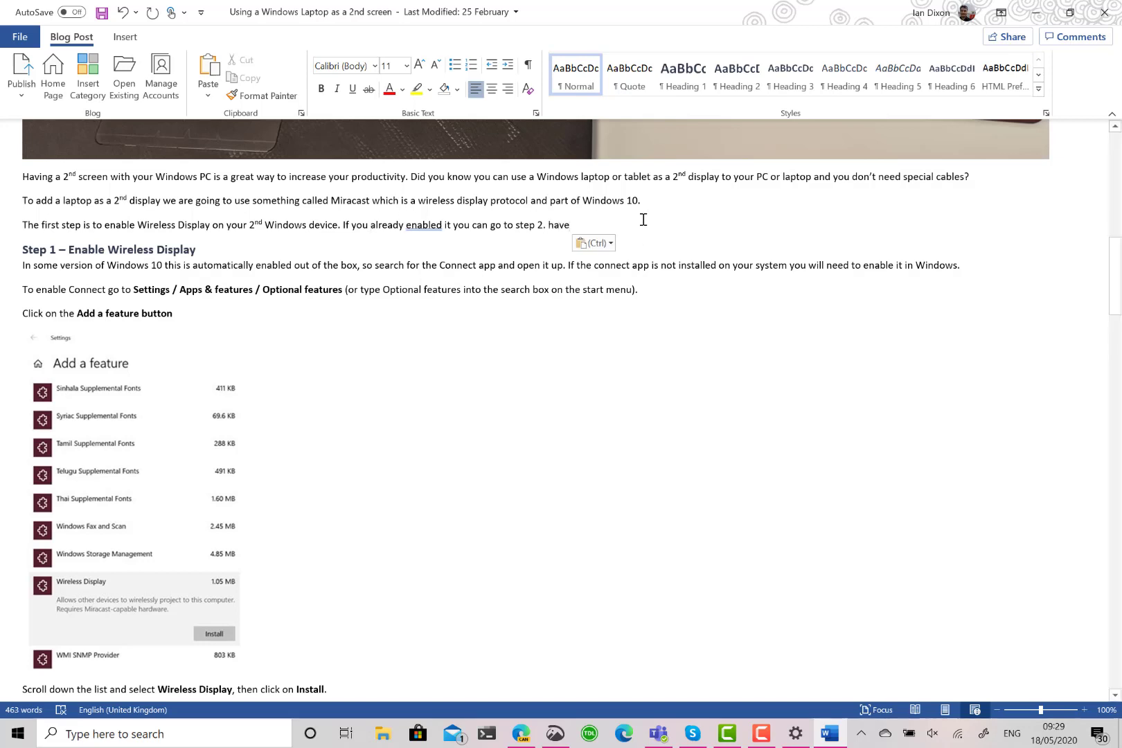
Copy 'Windows' from 'part of Windows 10' and paste it after the moved 'have'
double_click(605, 198)
key("ctrl+c")
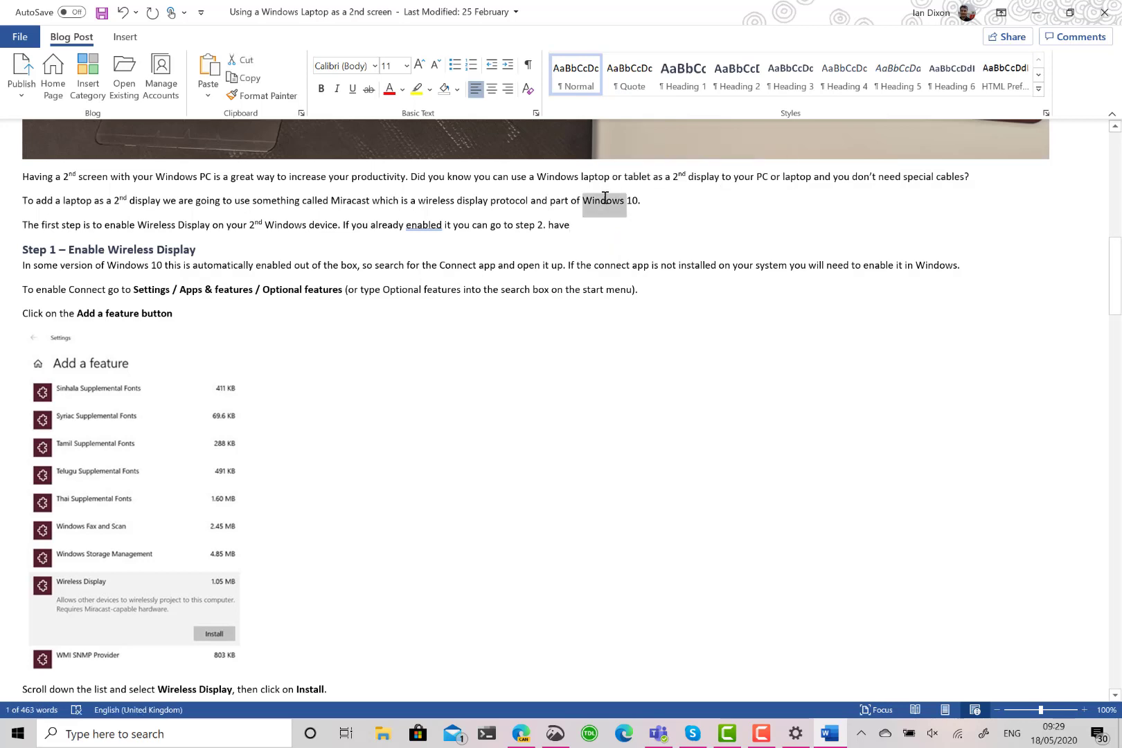
left_click(635, 226)
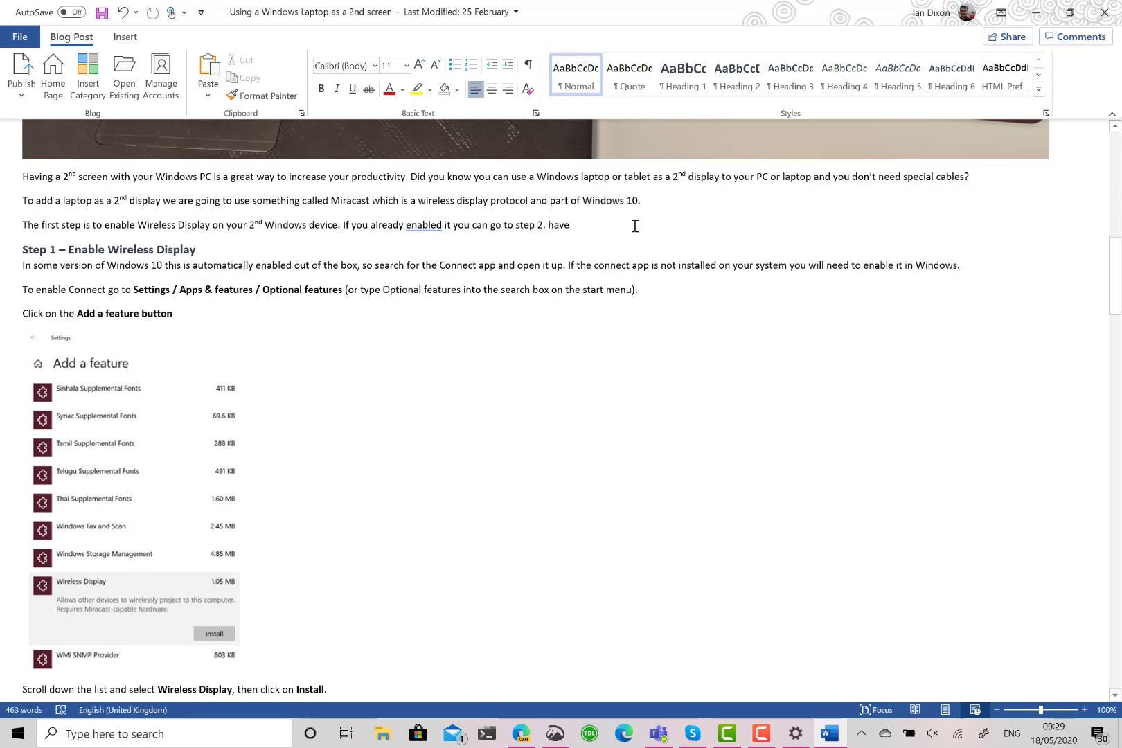
key("ctrl+v")
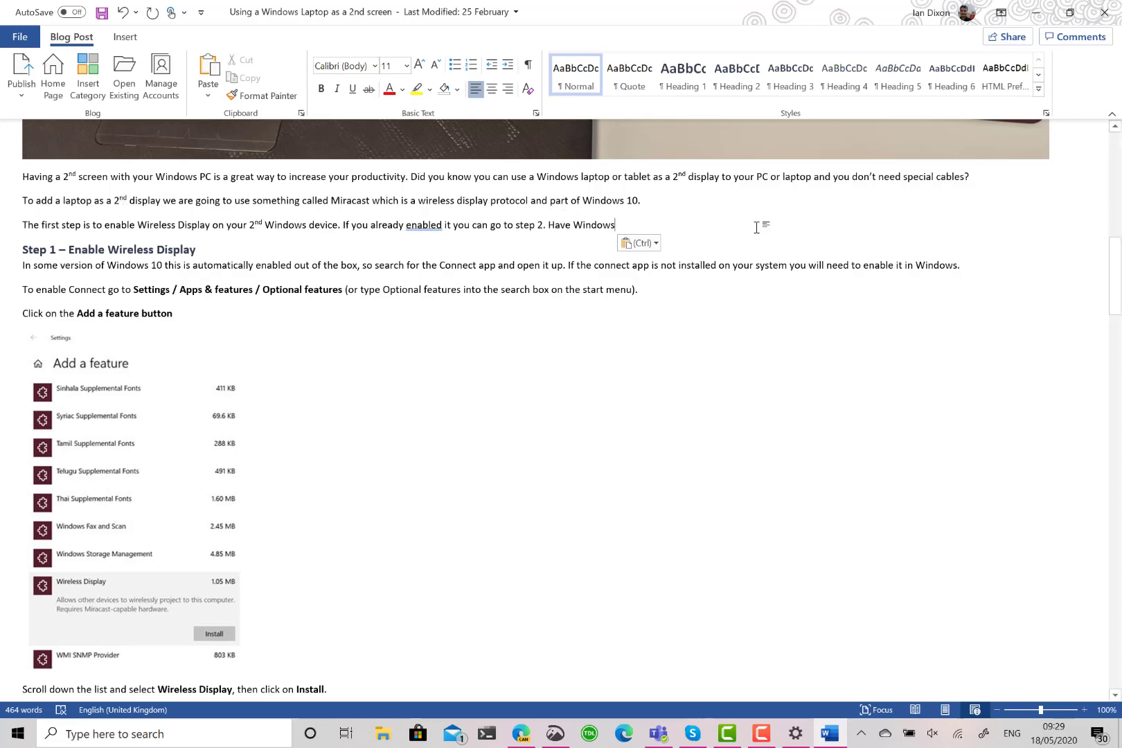
Add another Word wheel tool and name it 'select'
left_click(795, 733)
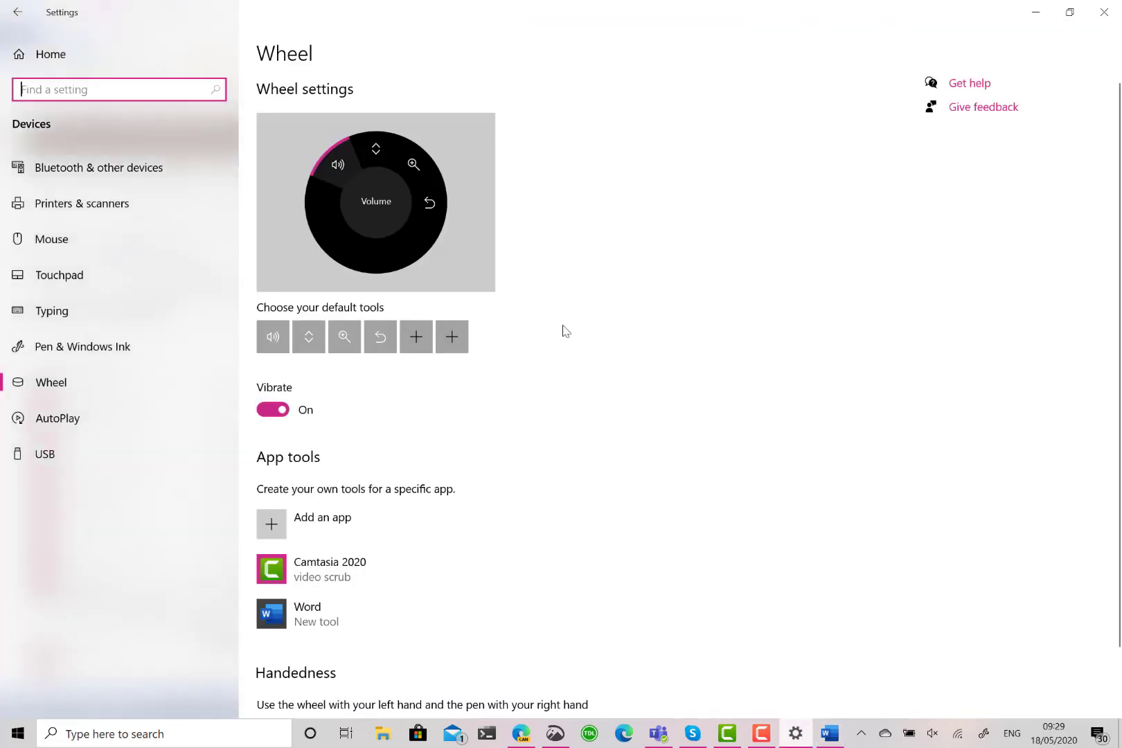
left_click(350, 621)
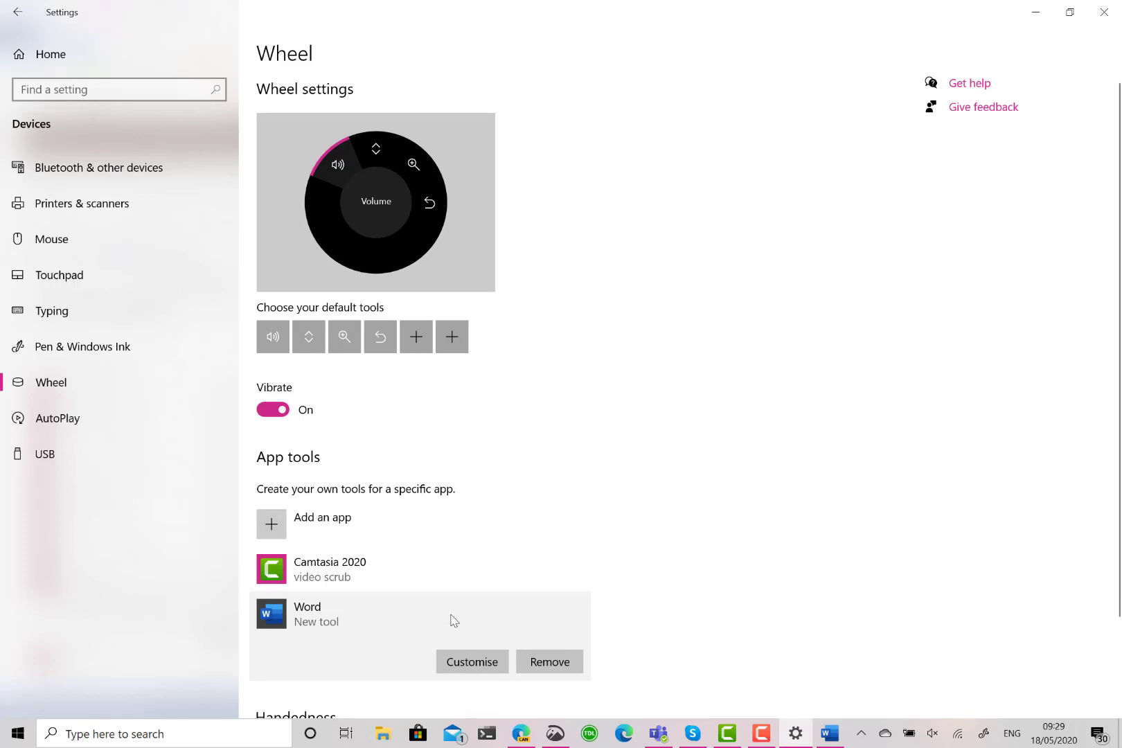
left_click(472, 663)
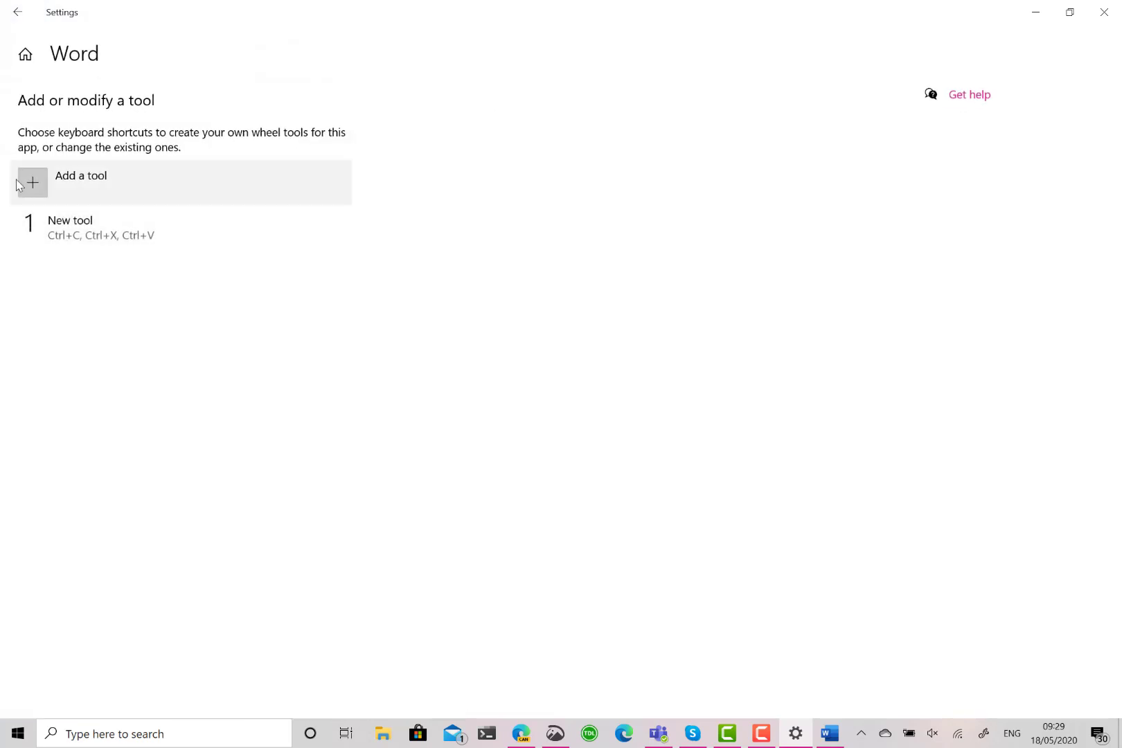
left_click(32, 185)
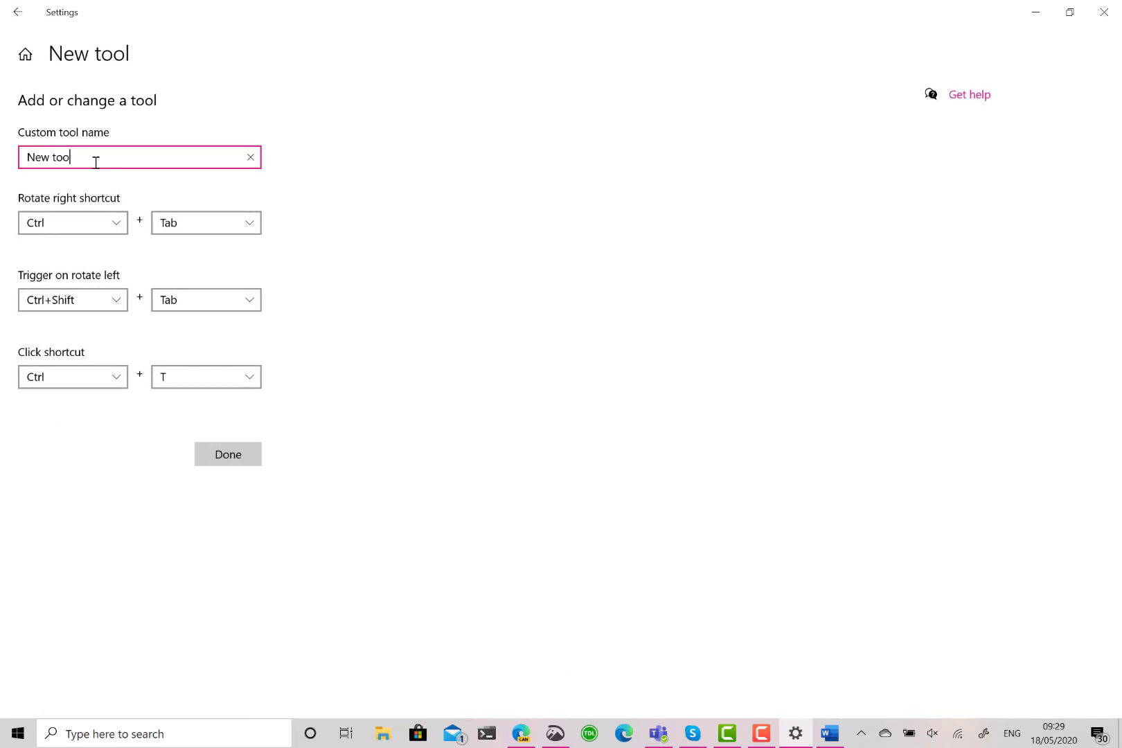
key("BackSpace")
key("BackSpace")
key("BackSpace")
key("BackSpace")
key("BackSpace")
key("BackSpace")
key("BackSpace")
type("s")
left_click(830, 731)
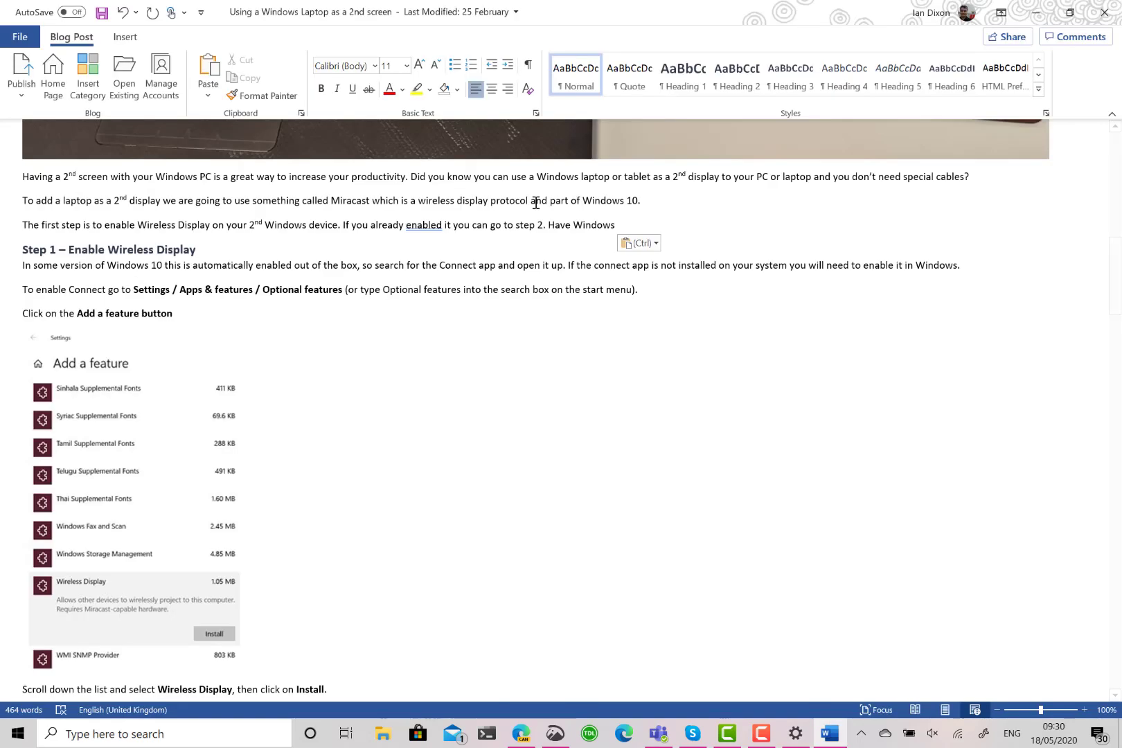
left_click(795, 733)
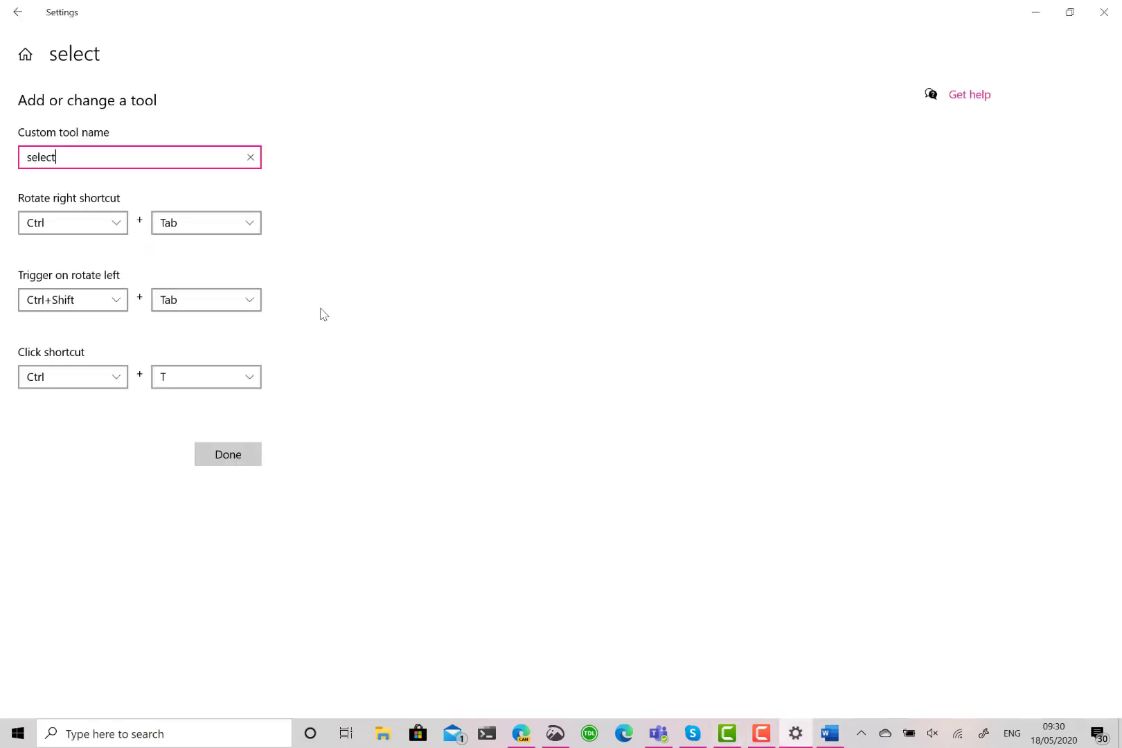
Set the select tool's rotate right to Ctrl+Right and its rotate-left modifier to Ctrl
left_click(187, 228)
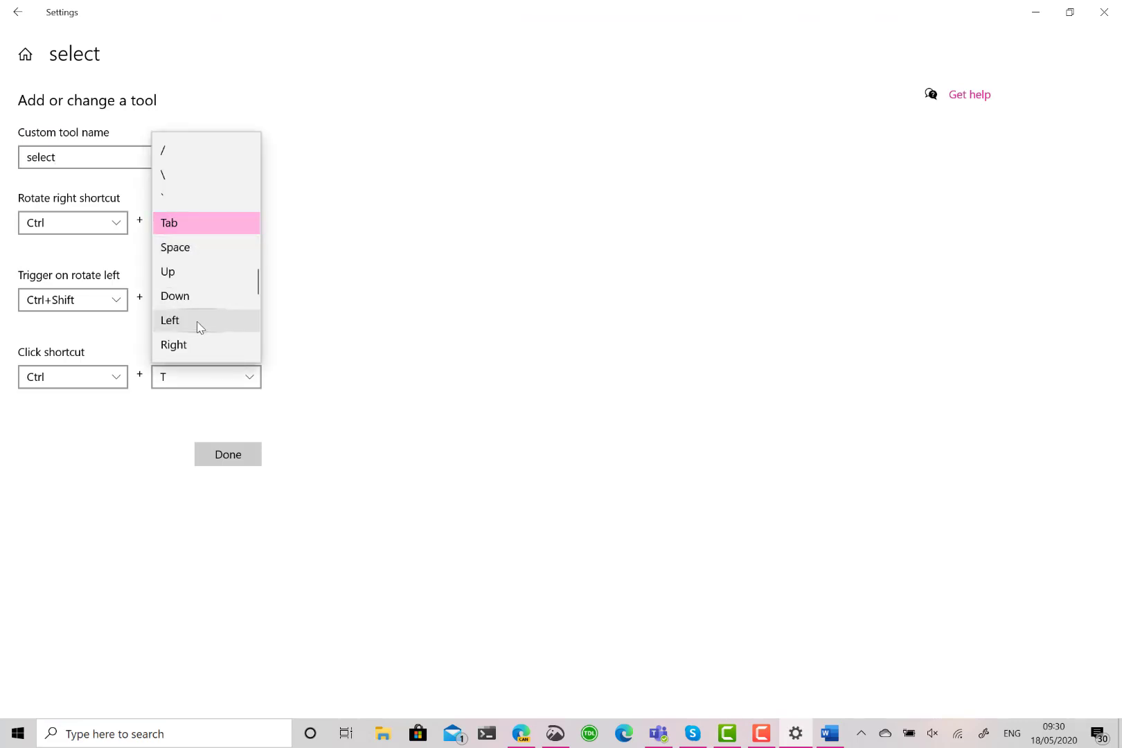
left_click(191, 346)
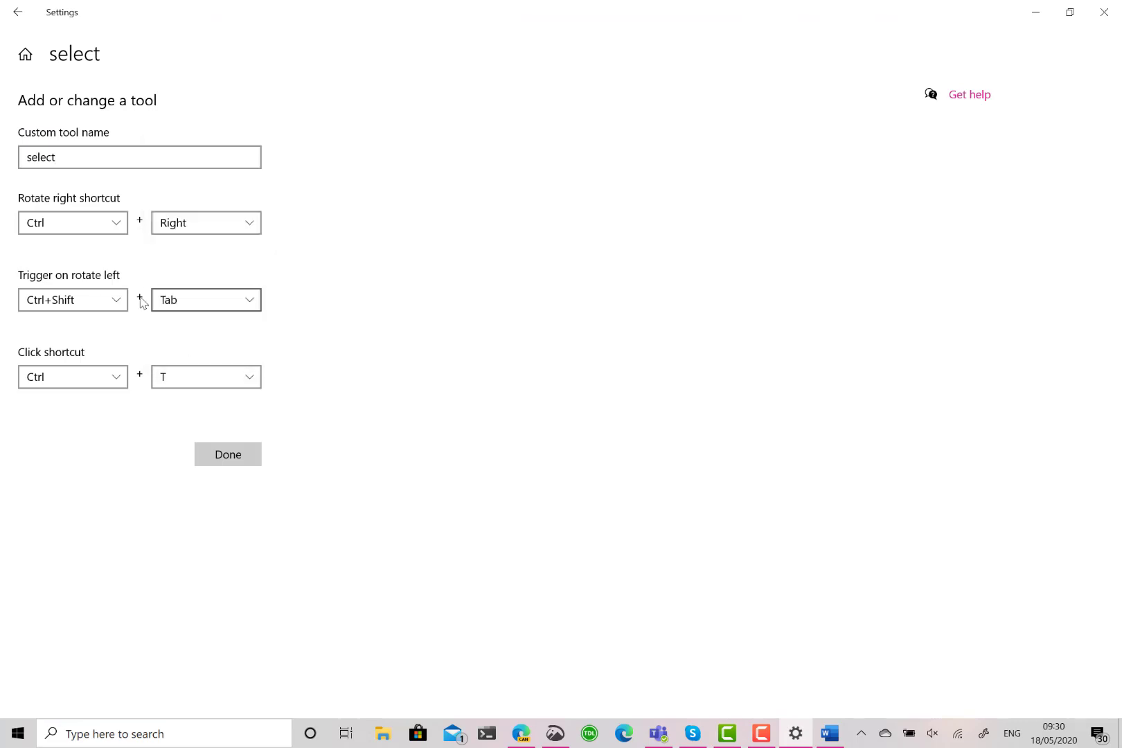
left_click(108, 297)
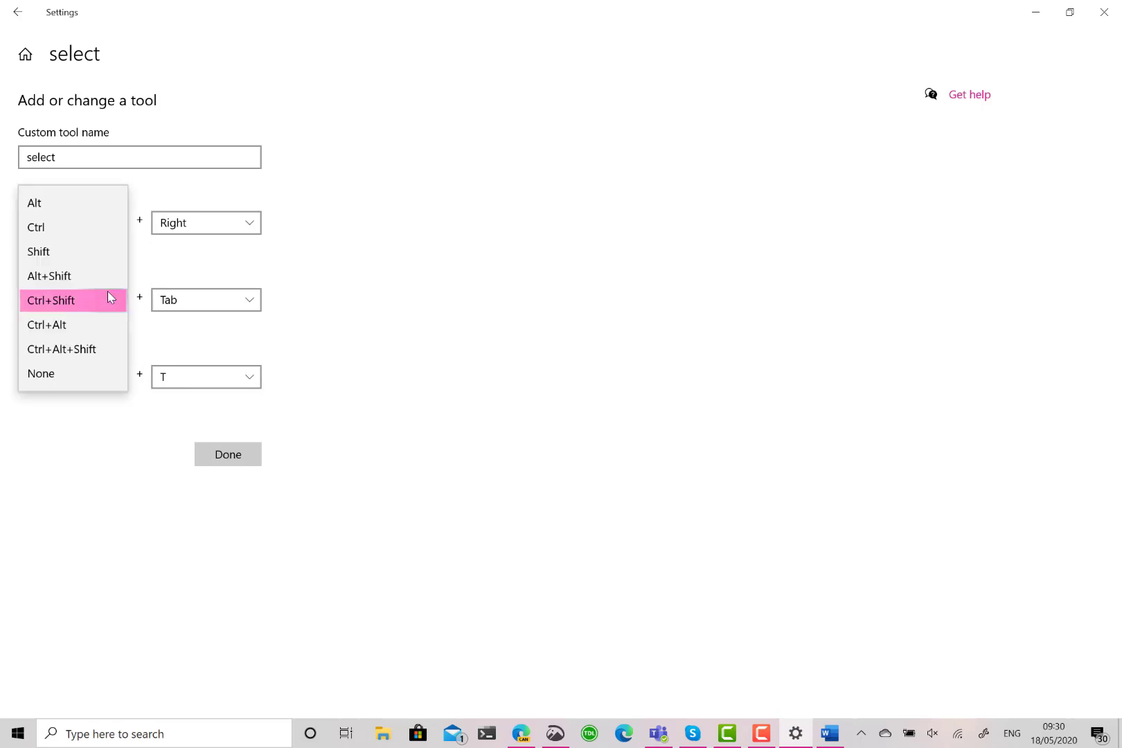
left_click(69, 232)
left_click(180, 308)
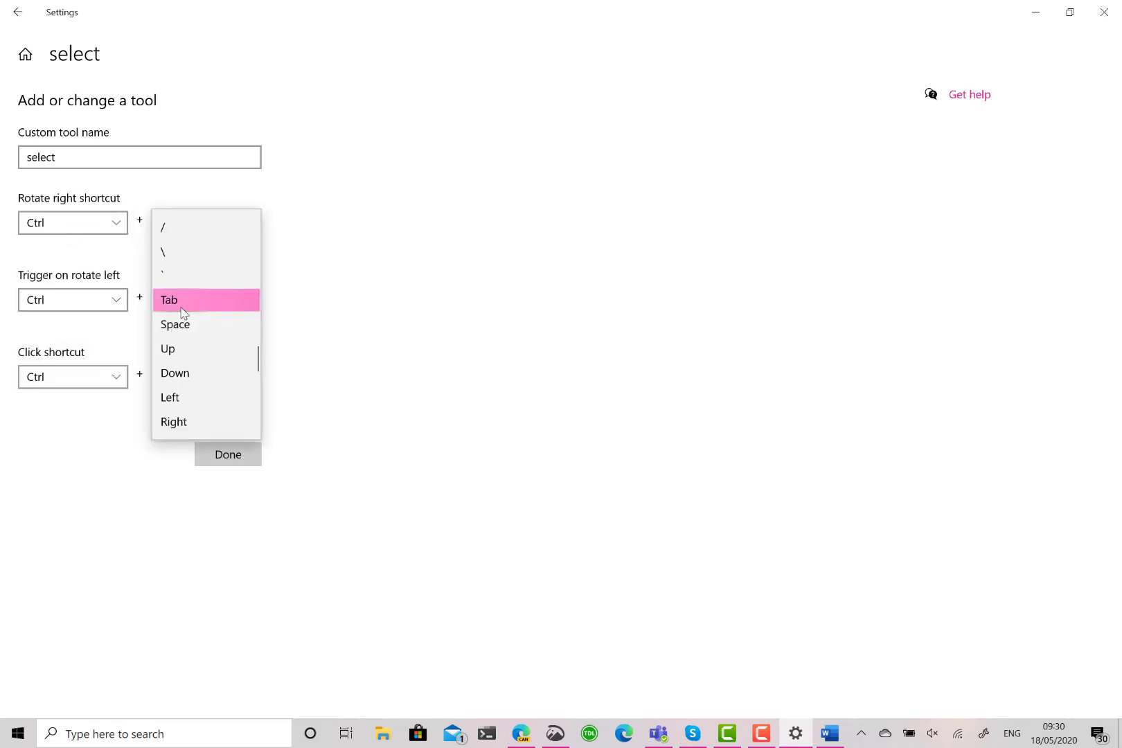
Finish rotate left as Ctrl+Left, then rename Word's New tool to 'clipboard'
left_click(173, 398)
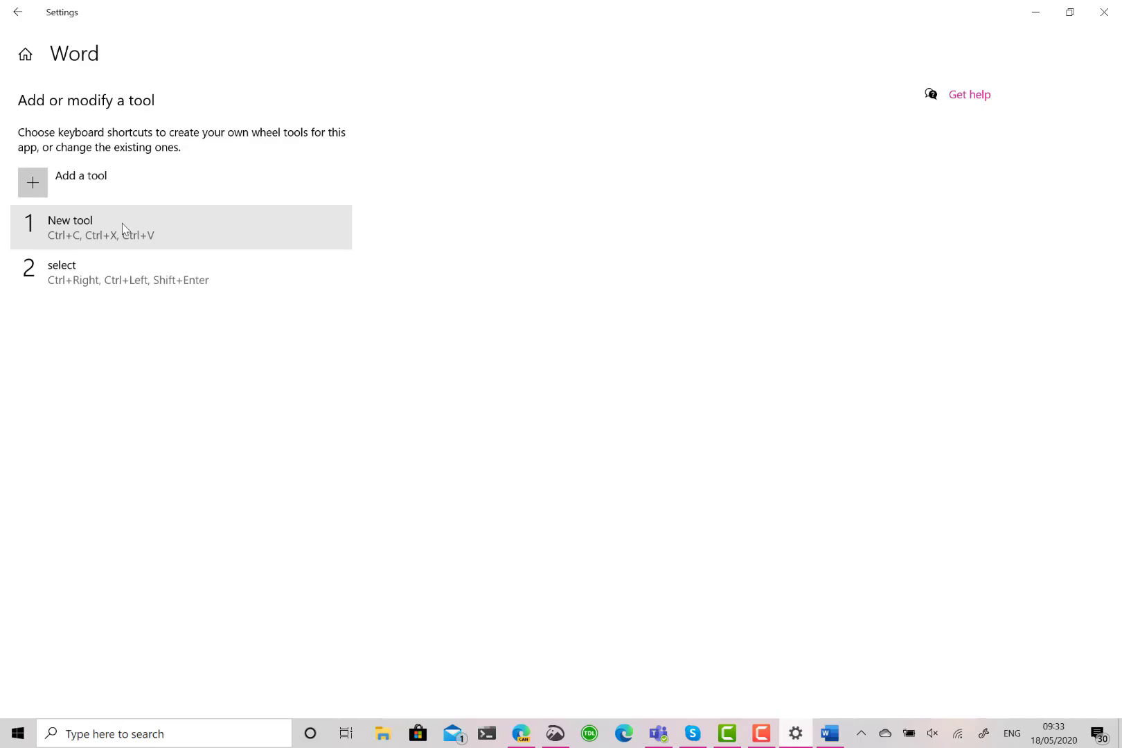
left_click(122, 222)
left_click(212, 276)
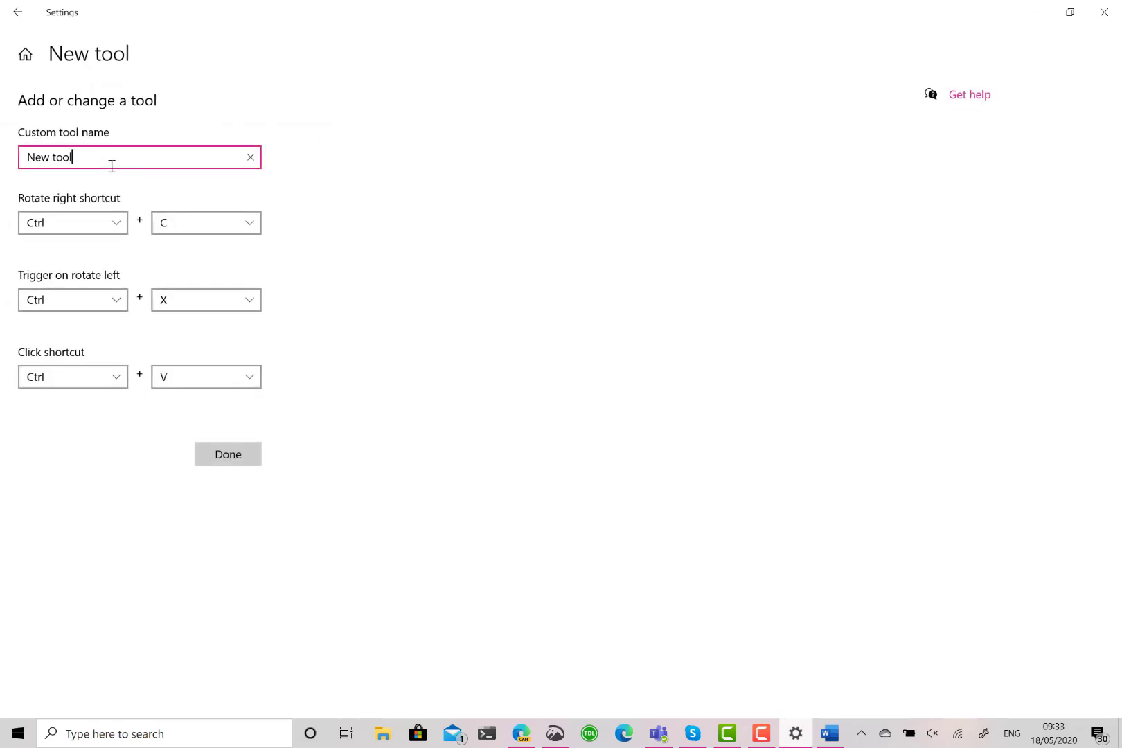
key("BackSpace")
key("BackSpace")
key("BackSpace")
type("c")
left_click(246, 455)
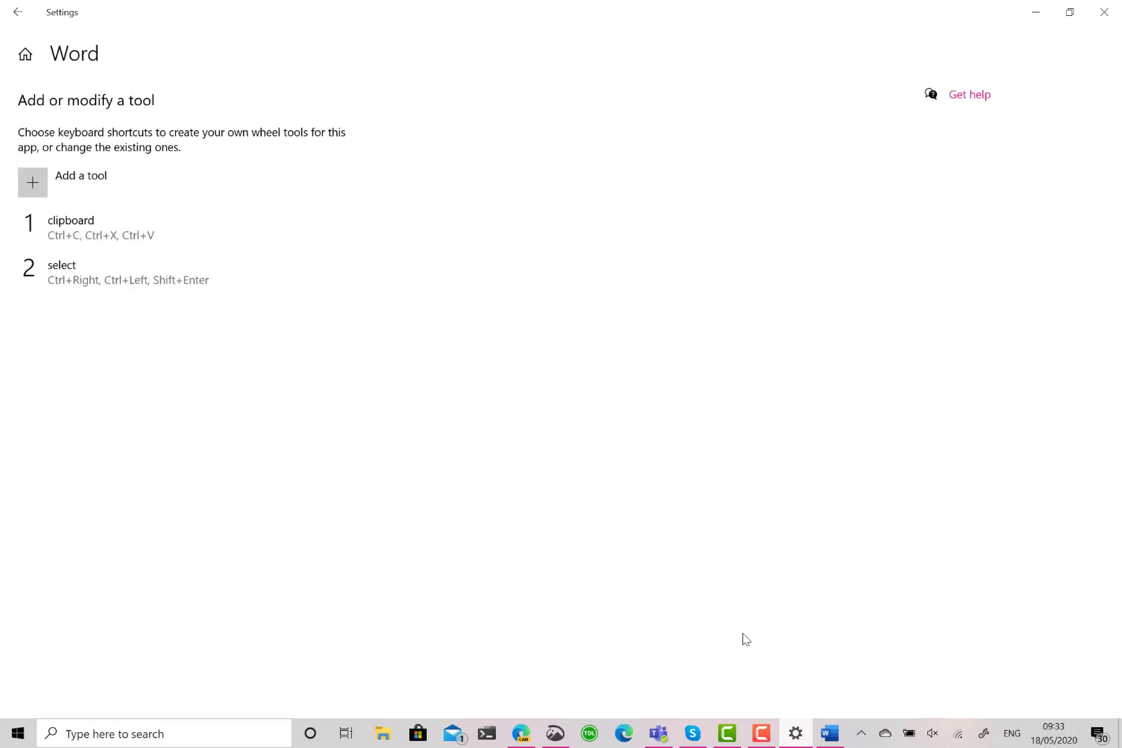
Bring the Word blog post forward and move the insertion point through its text
left_click(831, 729)
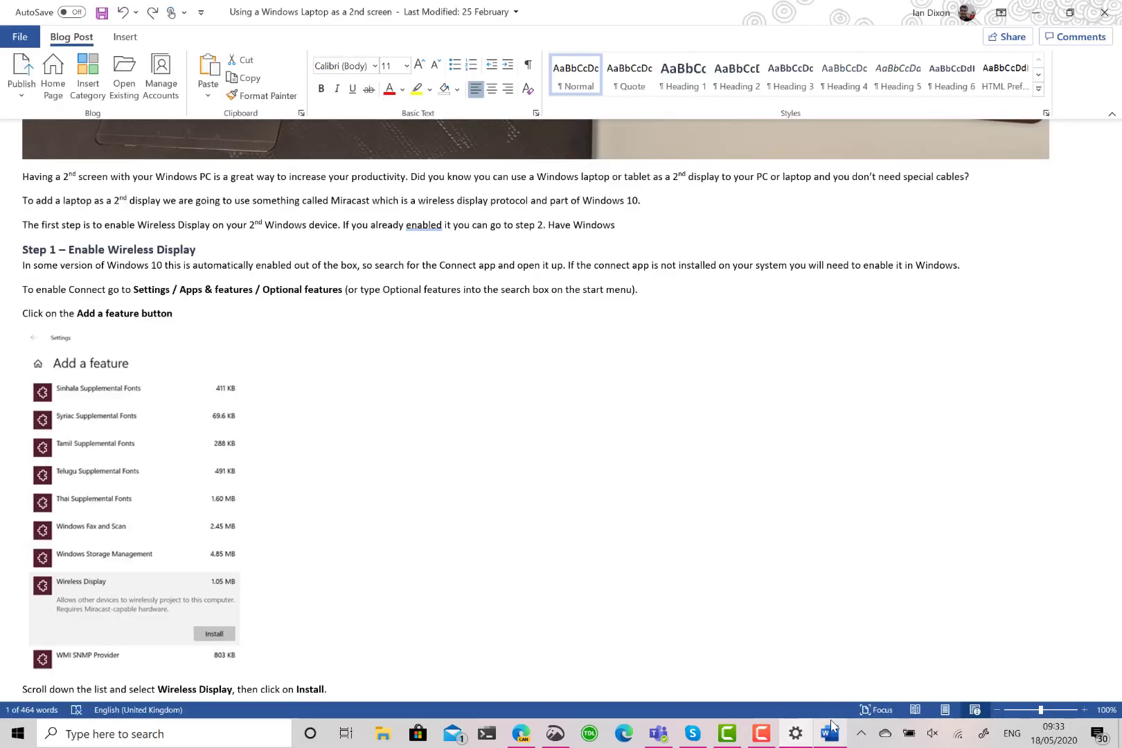
left_click(371, 224)
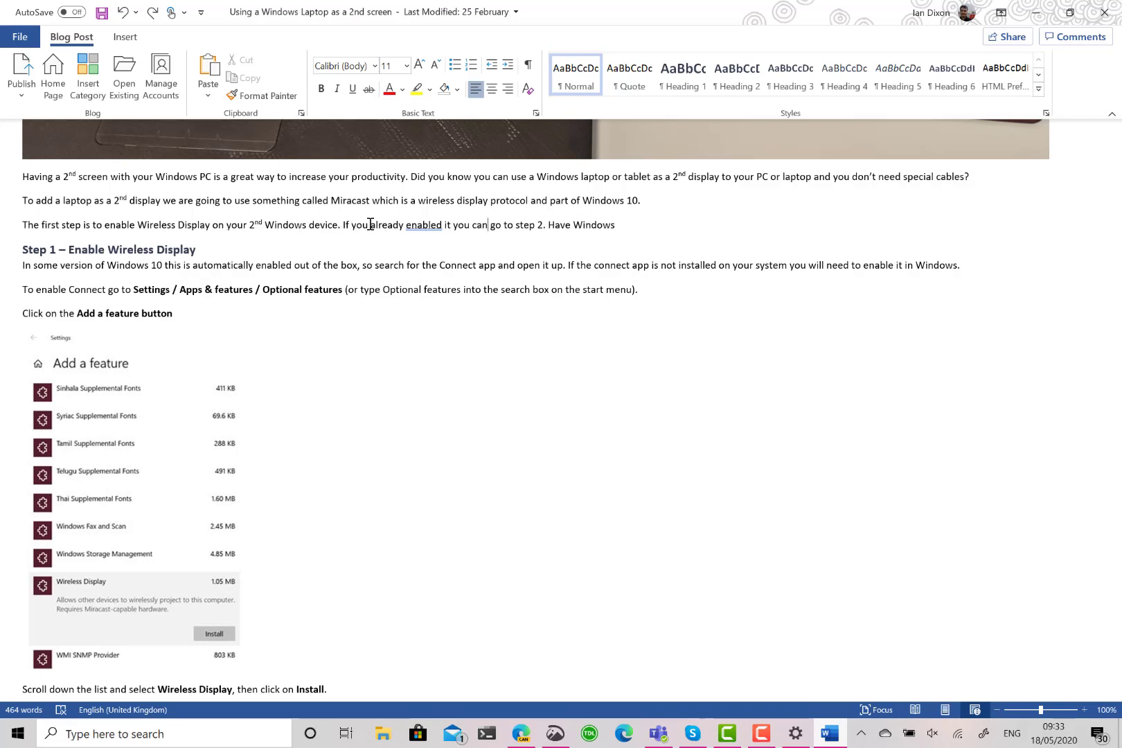
key("Down")
key("Down")
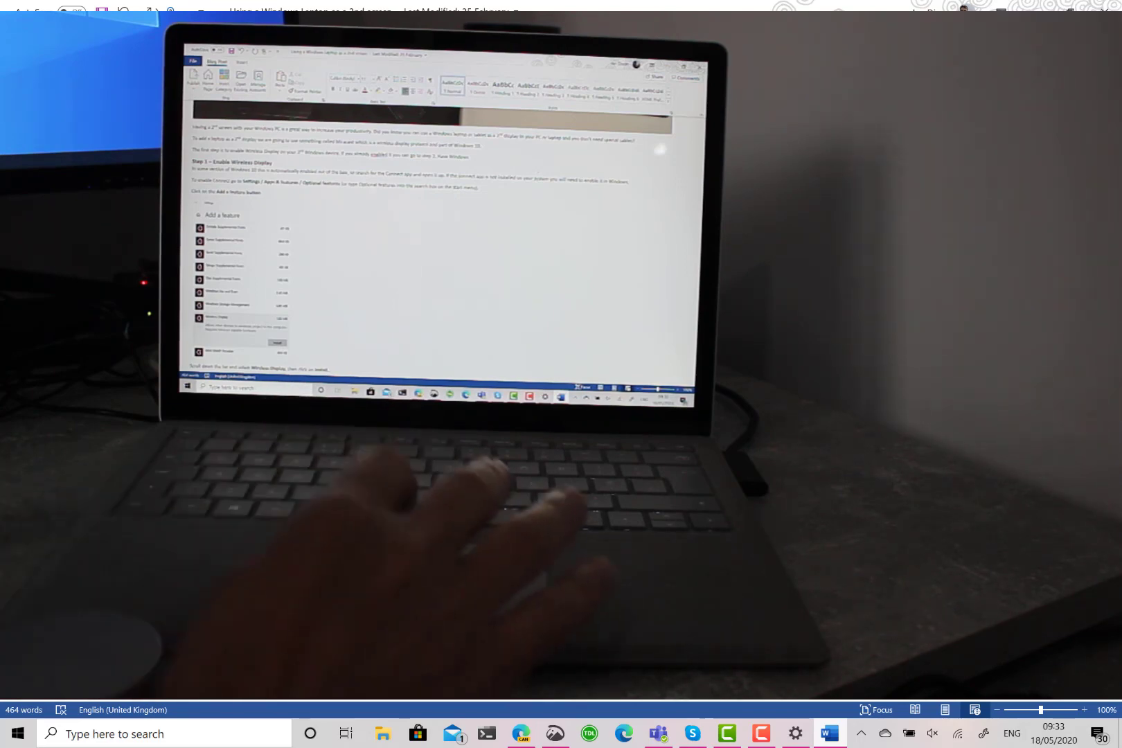
Switch to the Camtasia editor showing the Digital Lifestyle News video
left_click(728, 736)
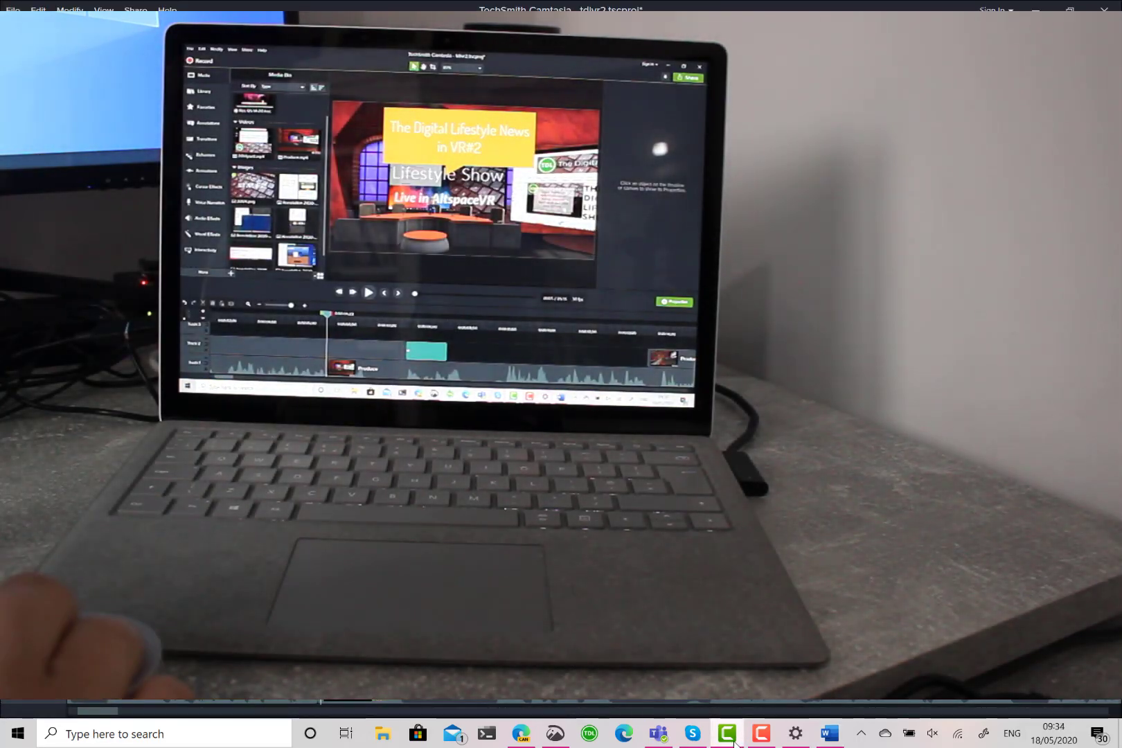